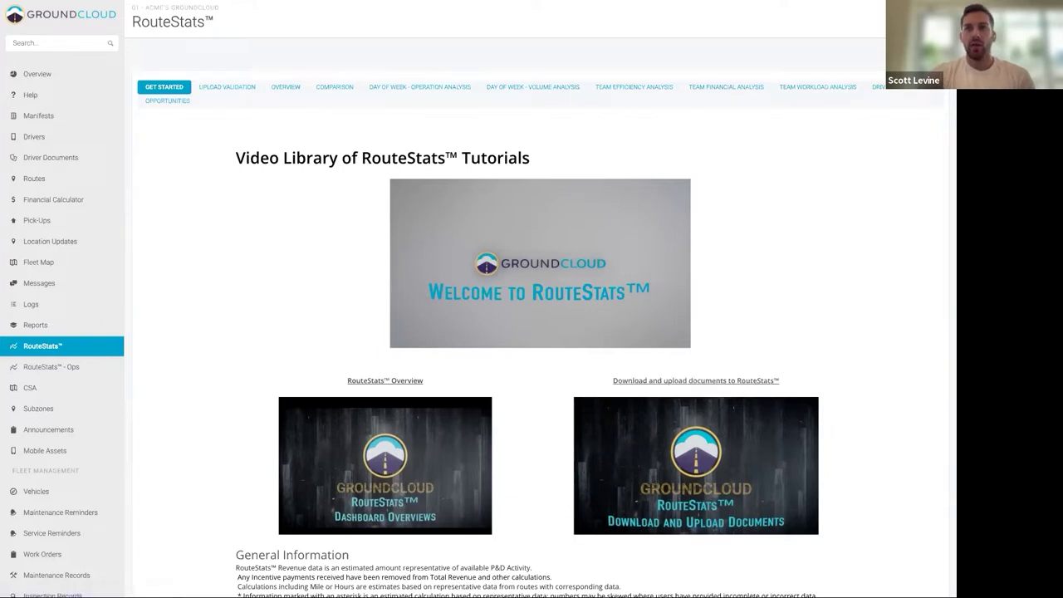
Open and dismiss the RouteStats file upload window, then switch to the Upload Validation dashboard
left_click(922, 21)
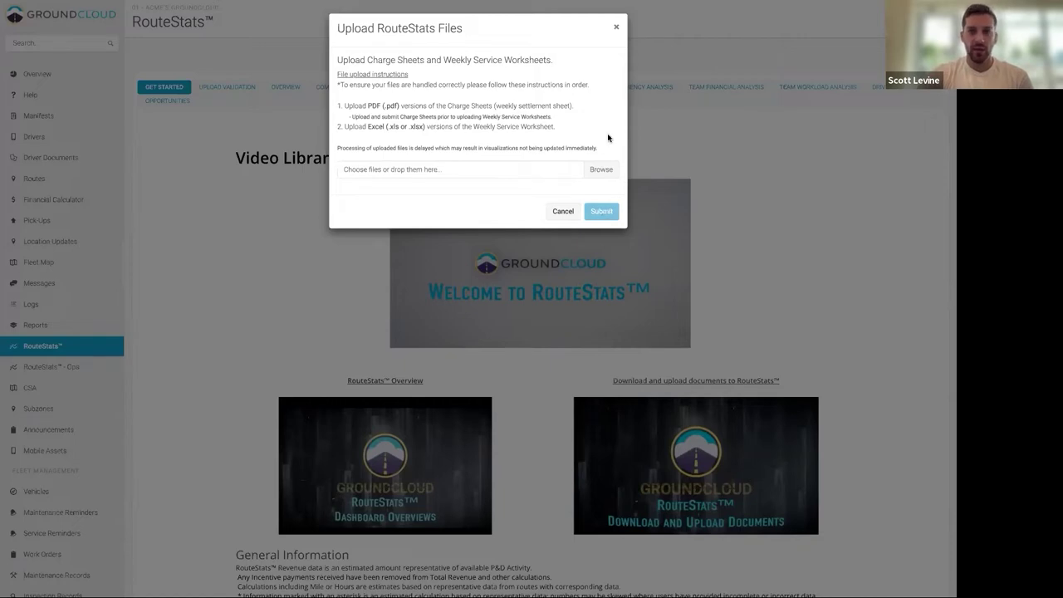
left_click(617, 29)
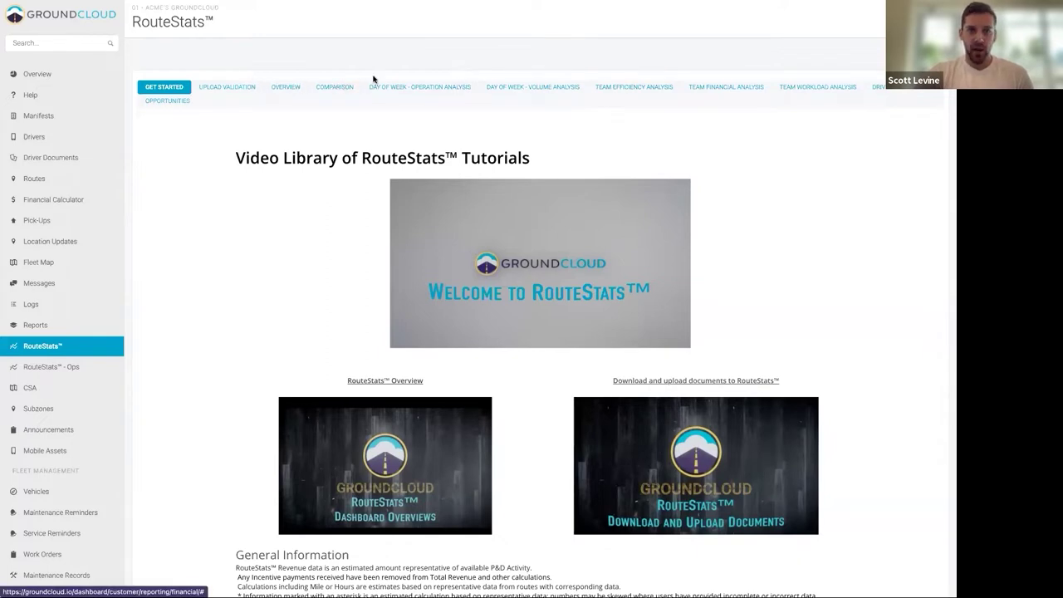
left_click(229, 88)
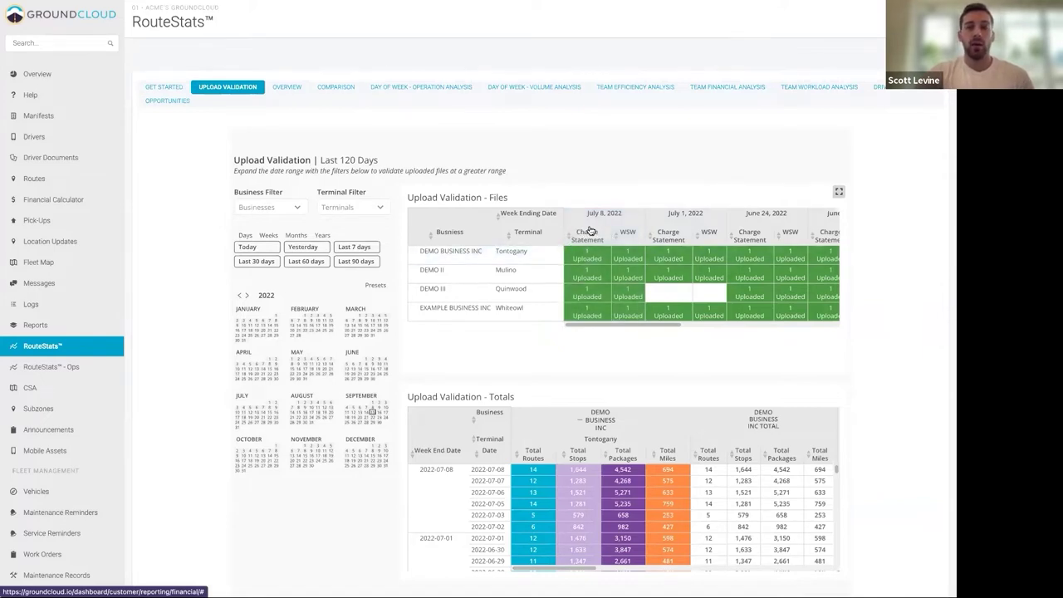
Scroll the Tontogany totals table of daily routes, stops, packages and miles back to 2022-05-14
scroll(565, 316, "down", 1)
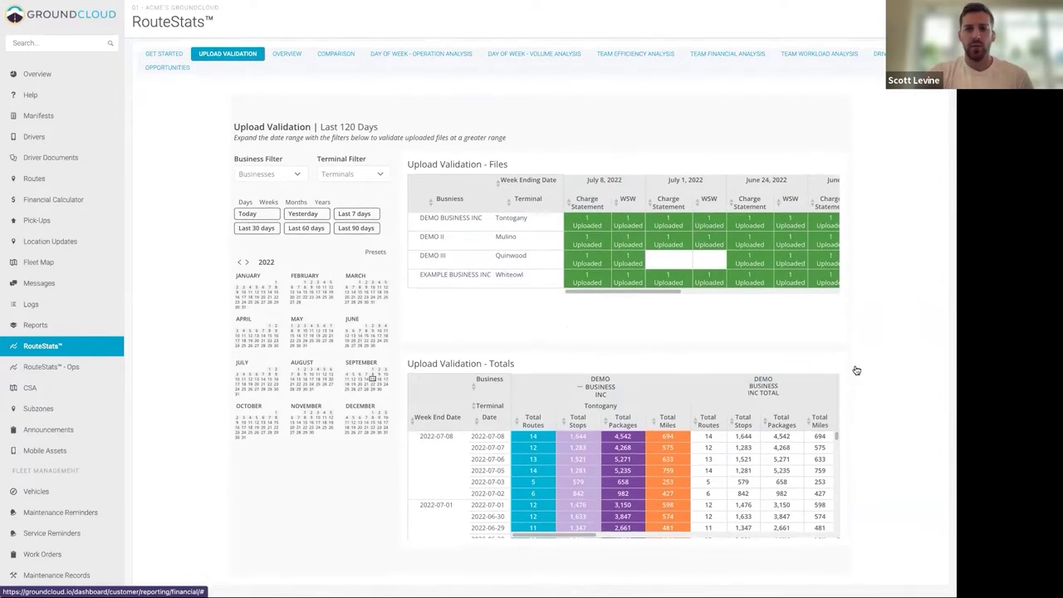
scroll(724, 449, "down", 5)
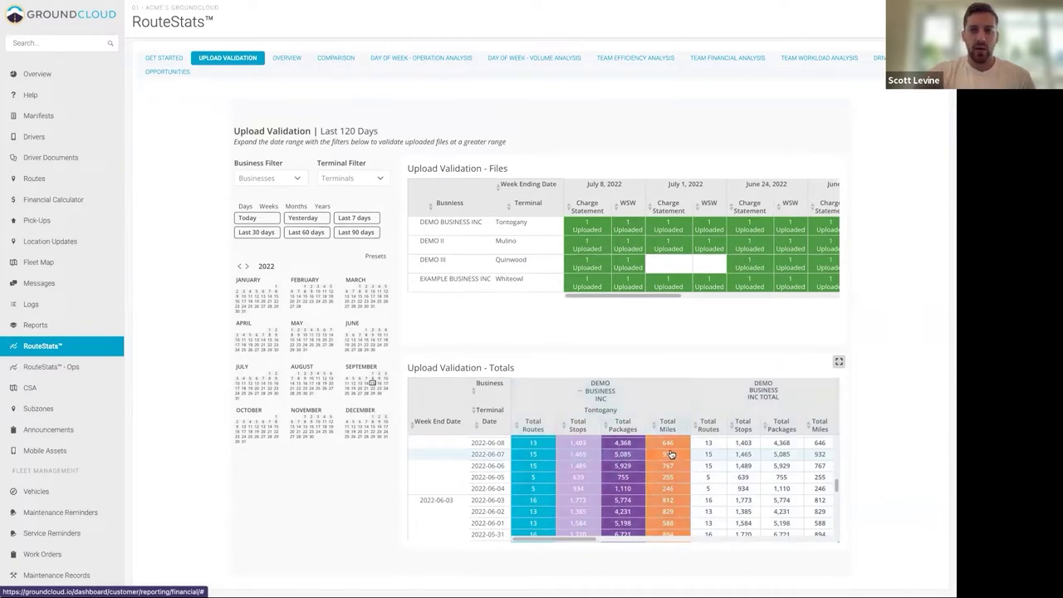
scroll(640, 486, "down", 2)
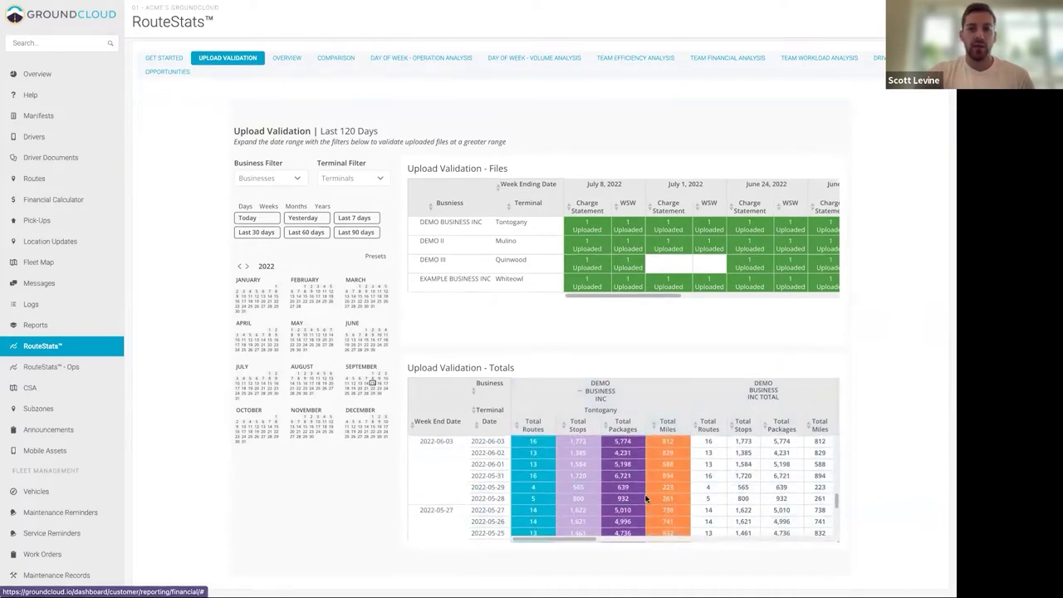
scroll(670, 465, "down", 5)
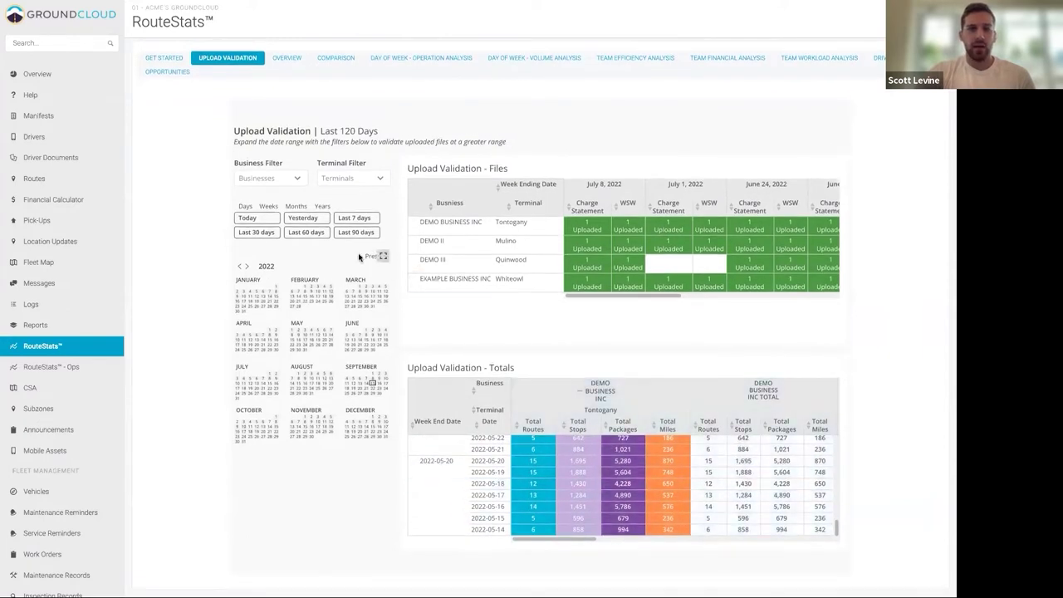
Set the Upload Validation range to This year, review the totals, then open the Overview dashboard
left_click(321, 207)
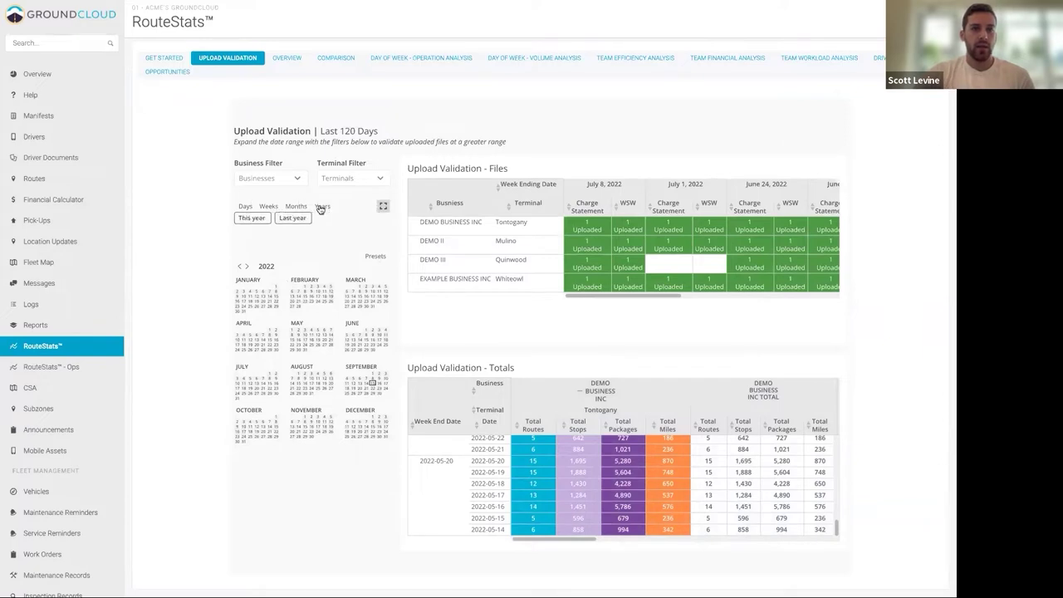
left_click(252, 217)
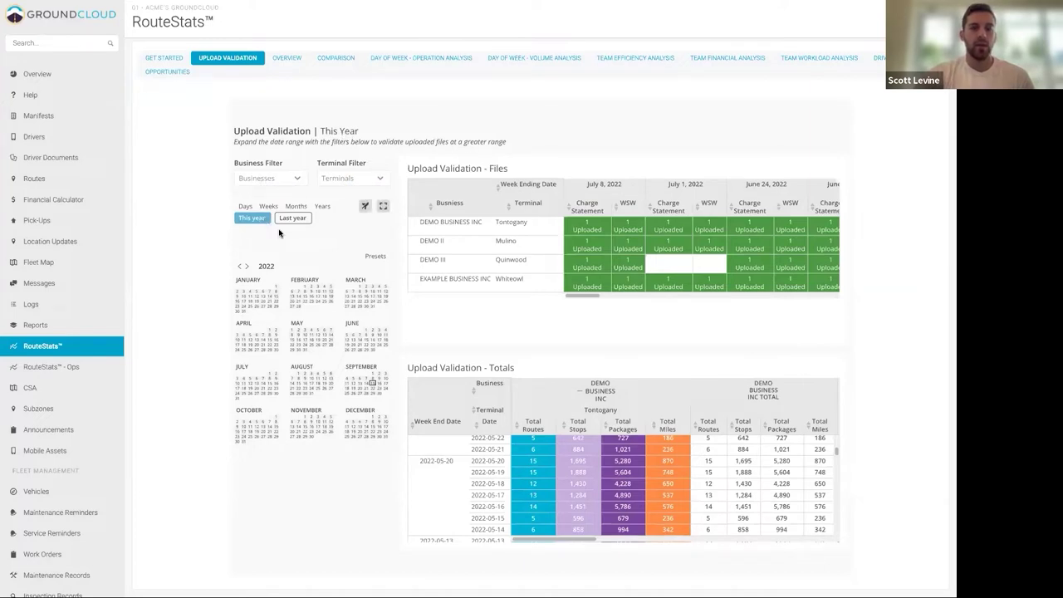
scroll(580, 465, "down", 10)
scroll(592, 473, "down", 10)
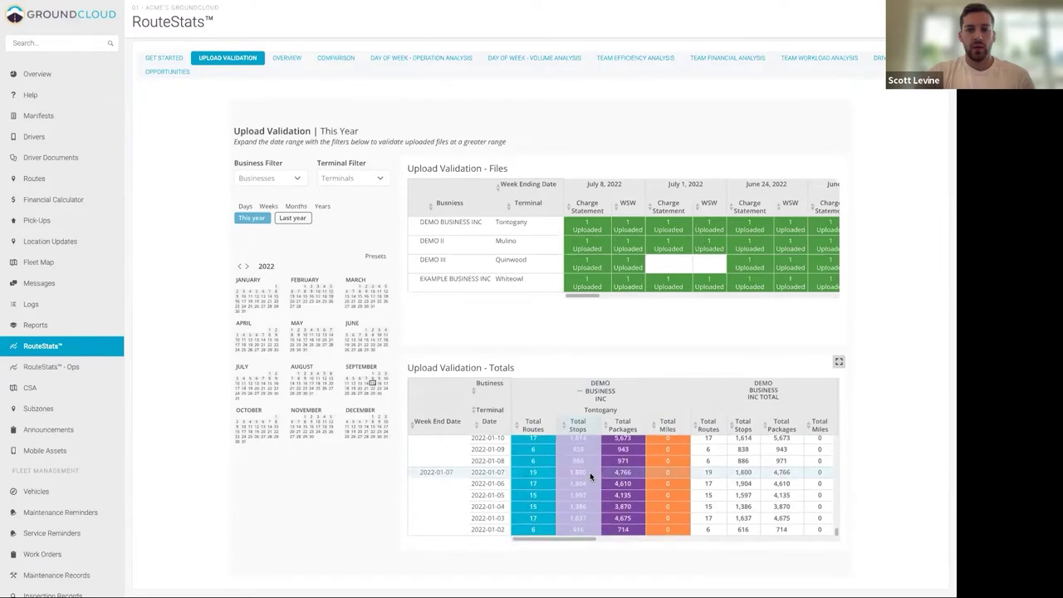
scroll(597, 477, "up", 2)
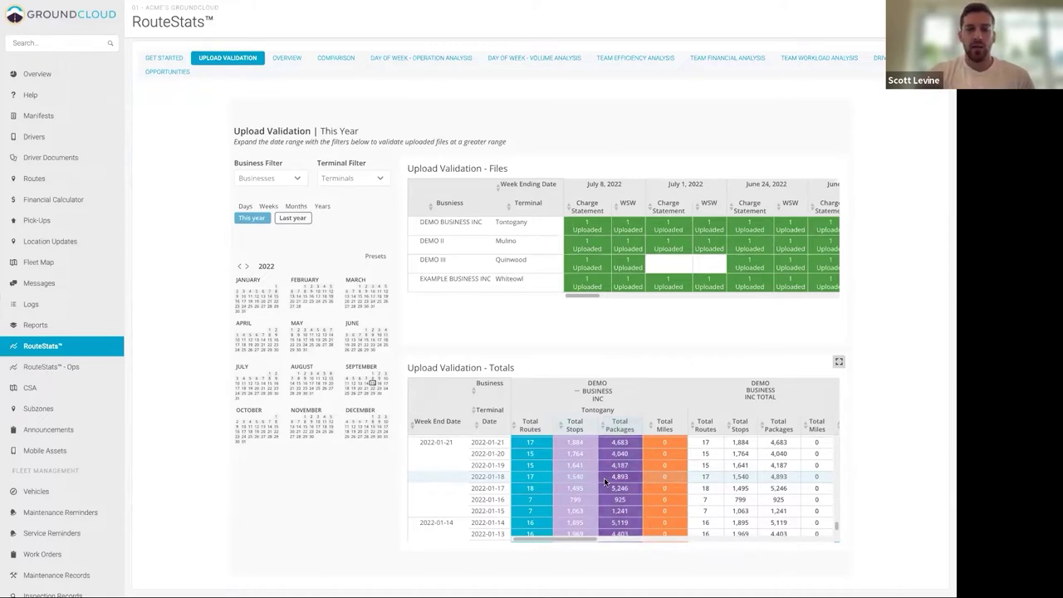
scroll(657, 472, "up", 7)
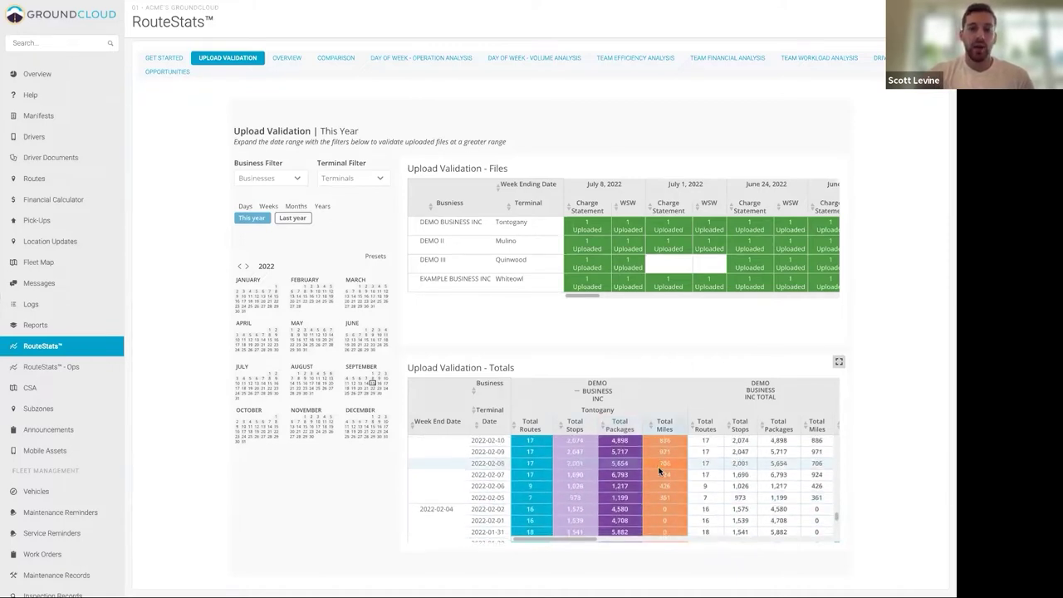
scroll(661, 466, "down", 2)
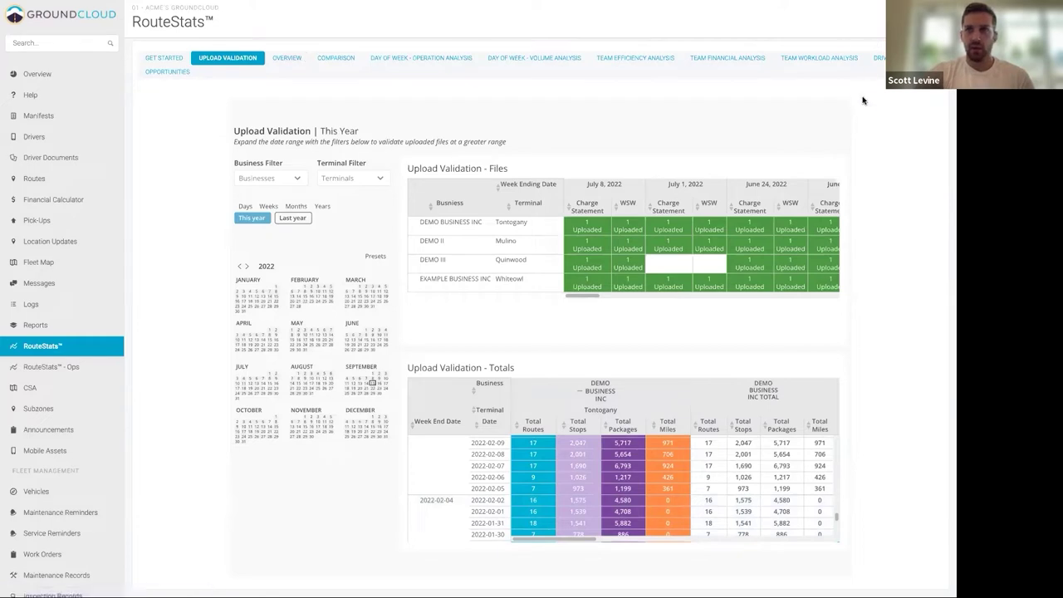
left_click(290, 60)
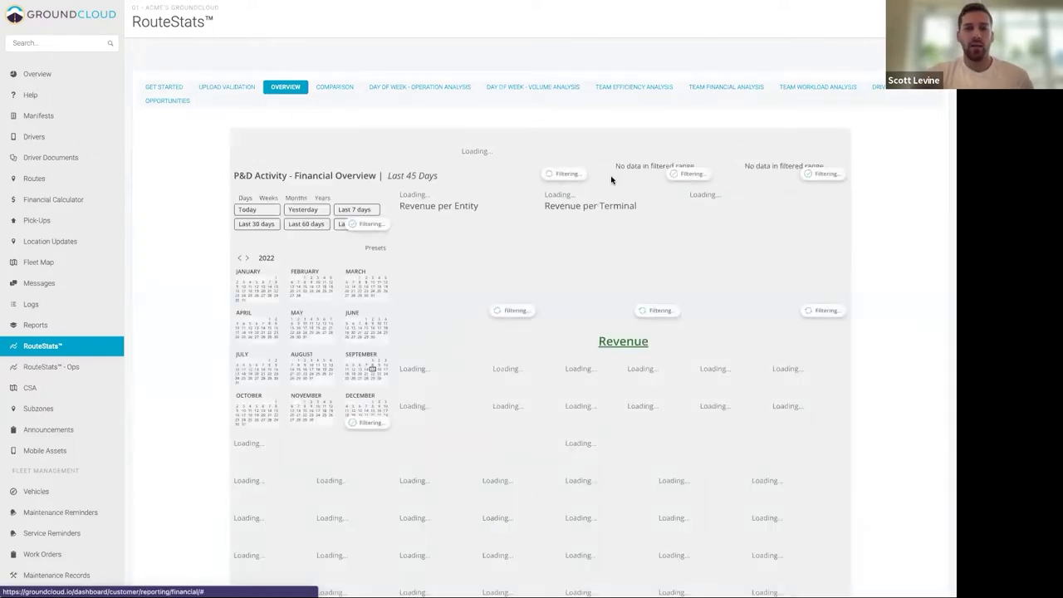
Show May 2022 figures ($498,703 revenue, 1,144 routes, 134,396 stops) and open the terminal filter
left_click(295, 313)
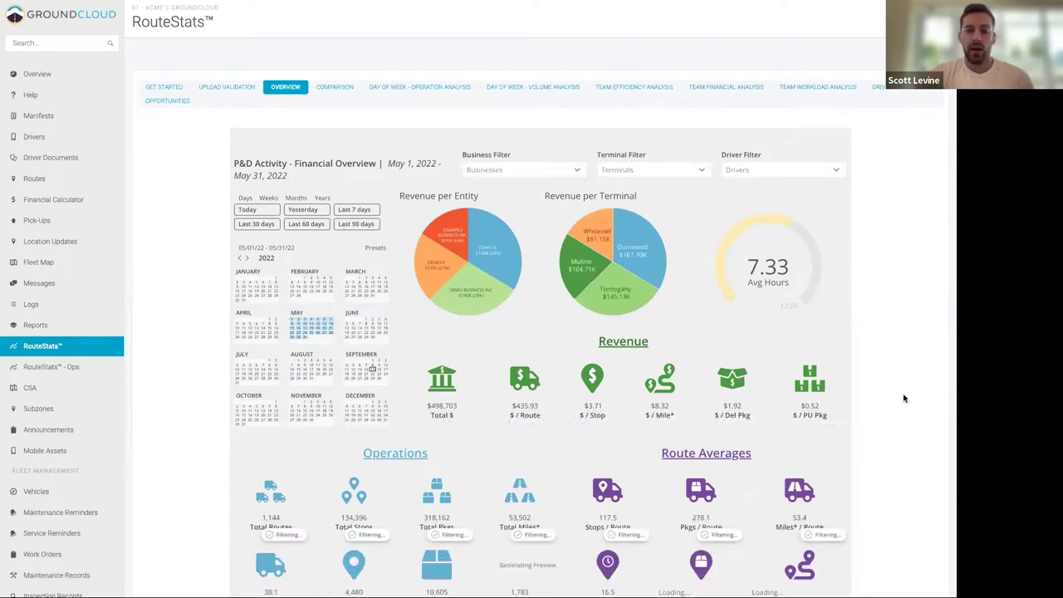
scroll(325, 491, "down", 1)
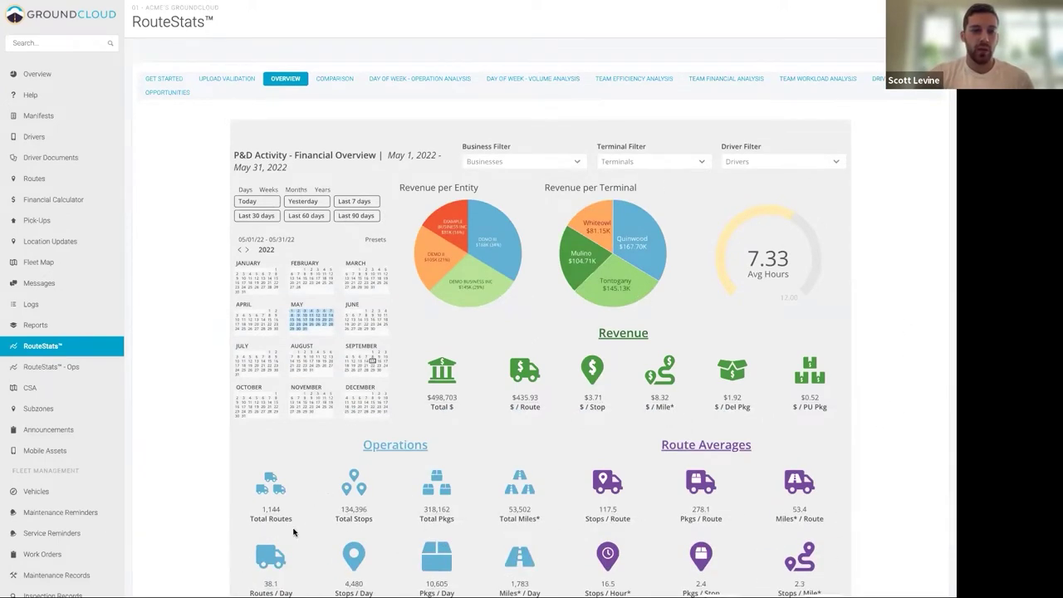
scroll(282, 527, "down", 1)
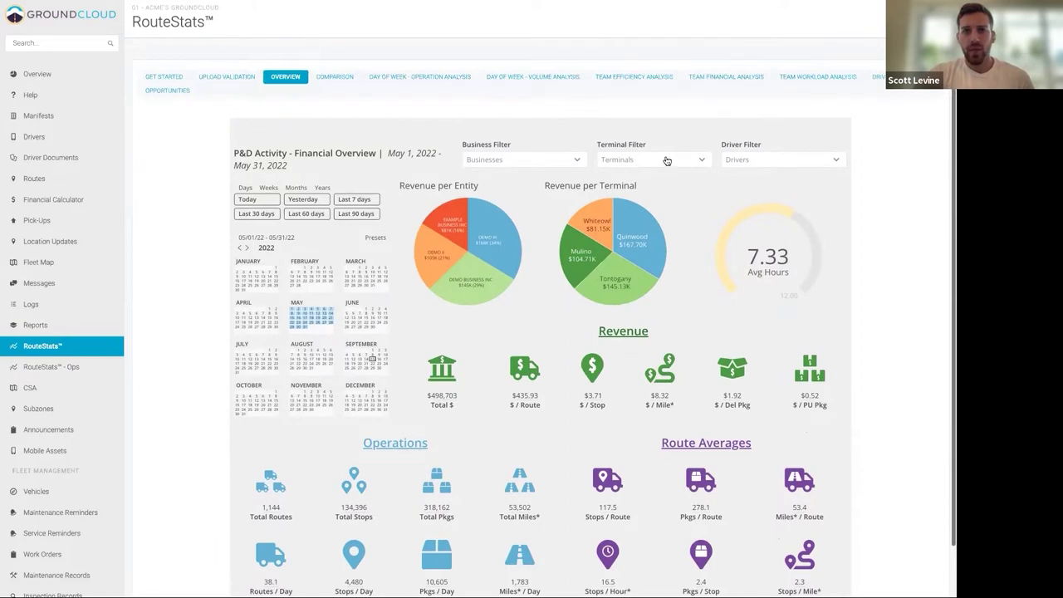
left_click(665, 161)
left_click(767, 127)
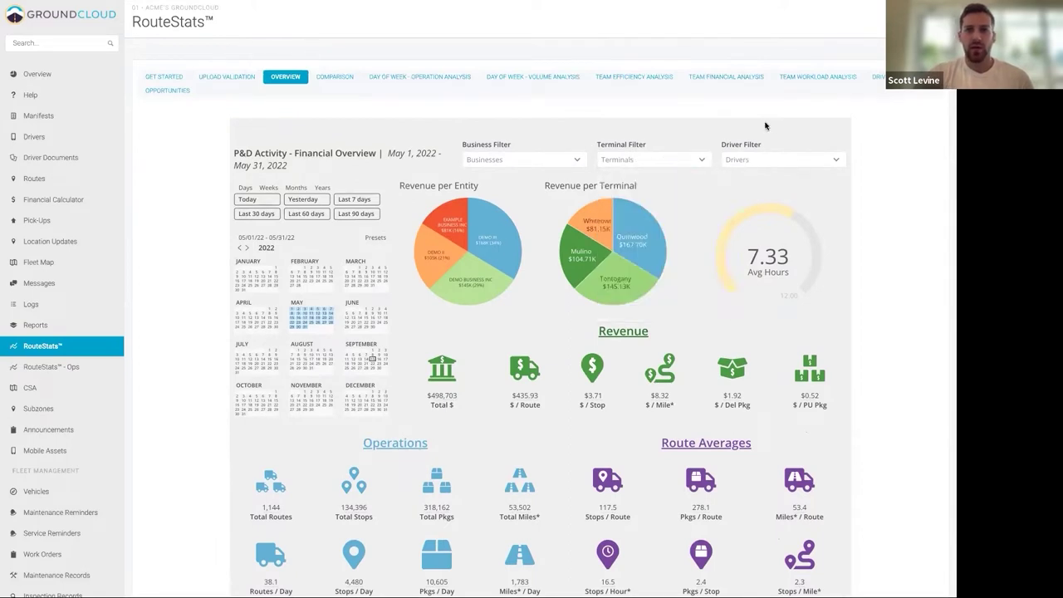
left_click(571, 163)
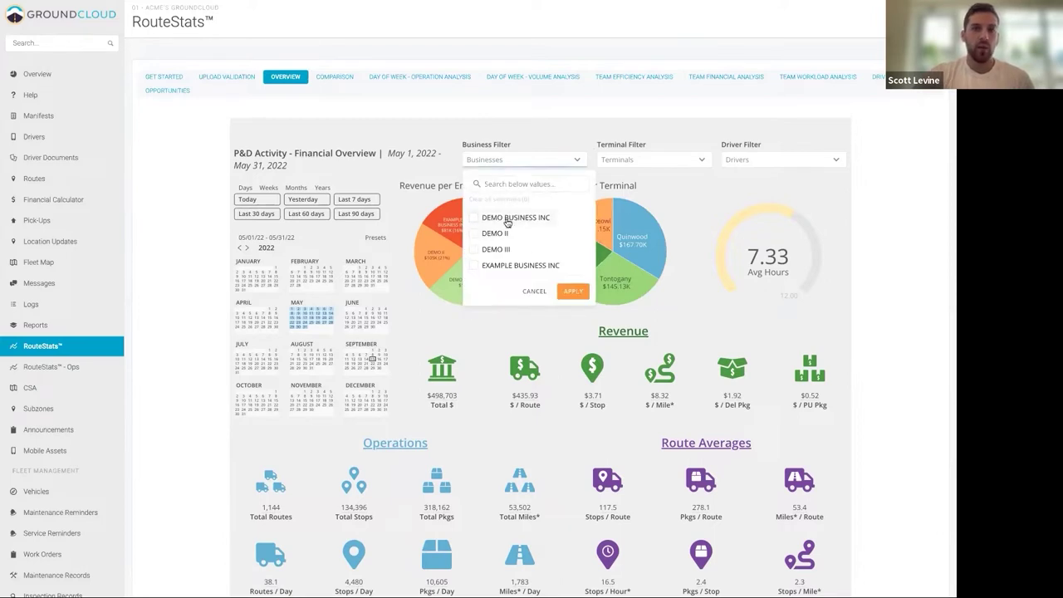
left_click(645, 165)
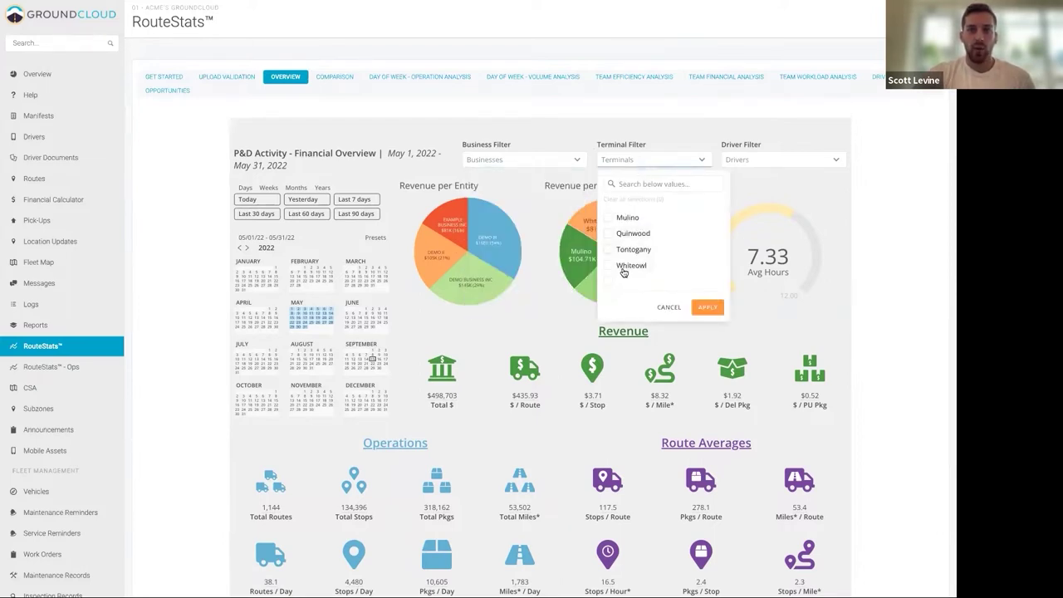
left_click(619, 266)
left_click(714, 310)
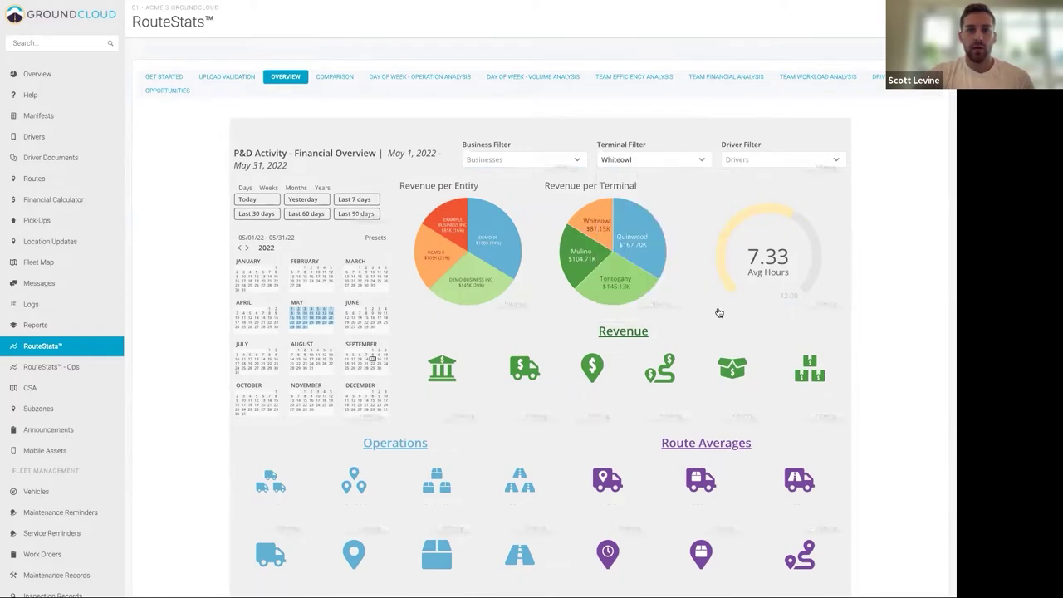
left_click(755, 162)
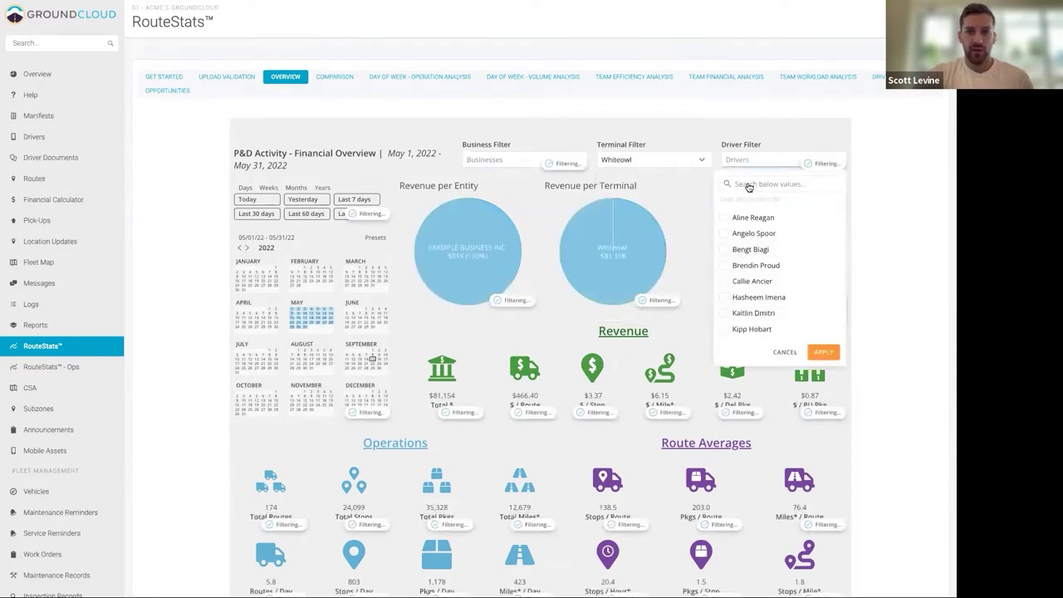
left_click(784, 352)
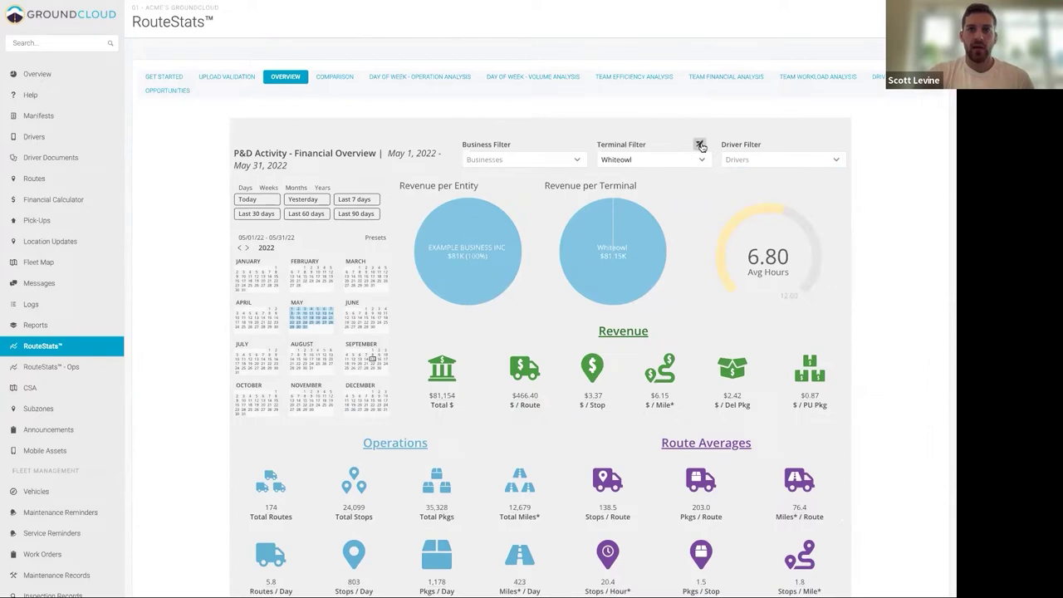
left_click(700, 146)
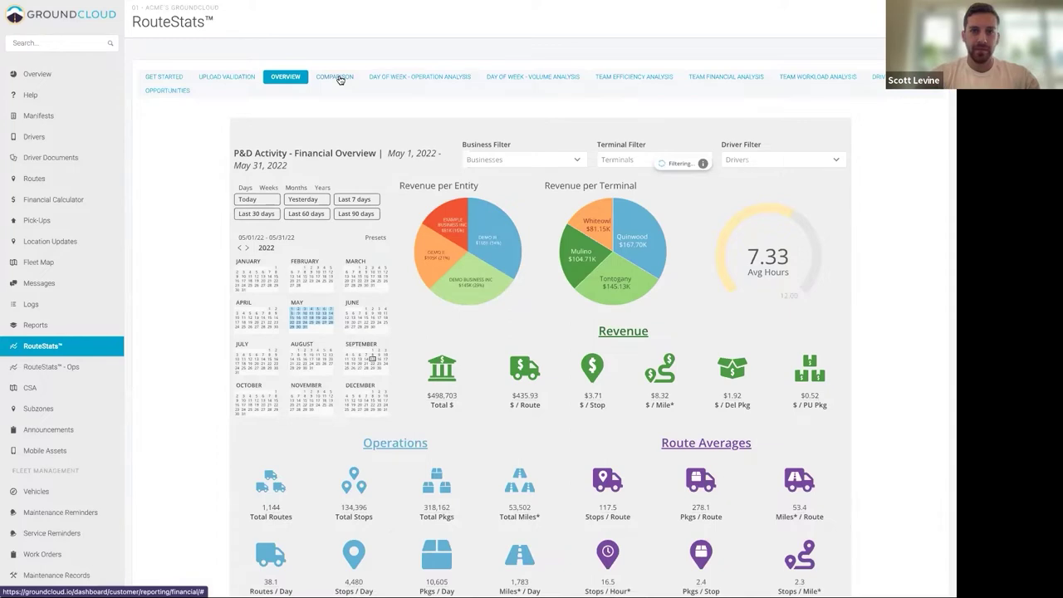
left_click(336, 78)
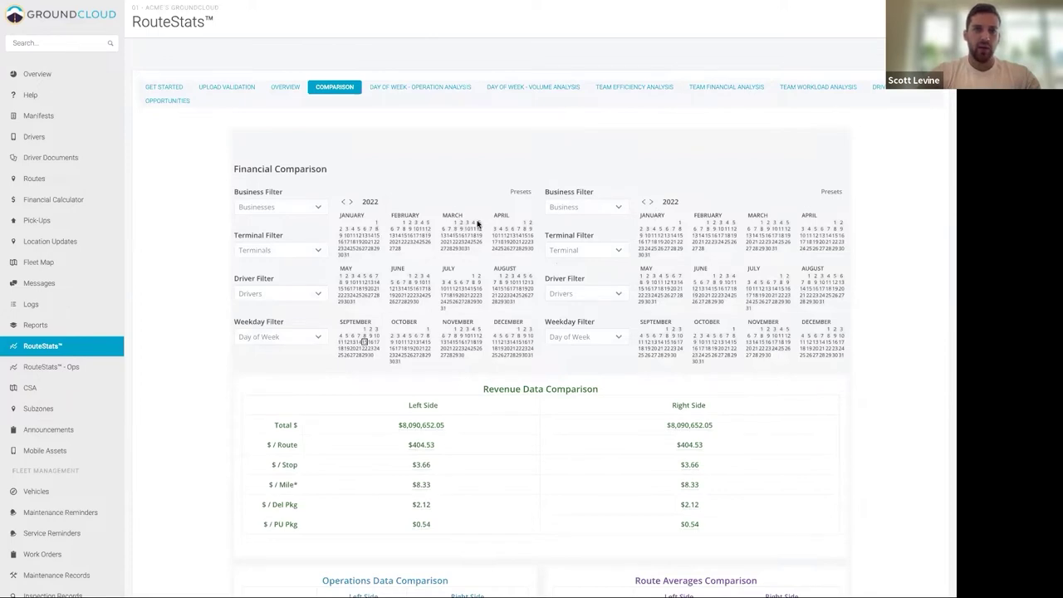
Compare Apr 1–May 31, 2022 ($1,034,476.41) against Jun 1–Jul 8, 2022 ($577,647.98)
left_click(524, 223)
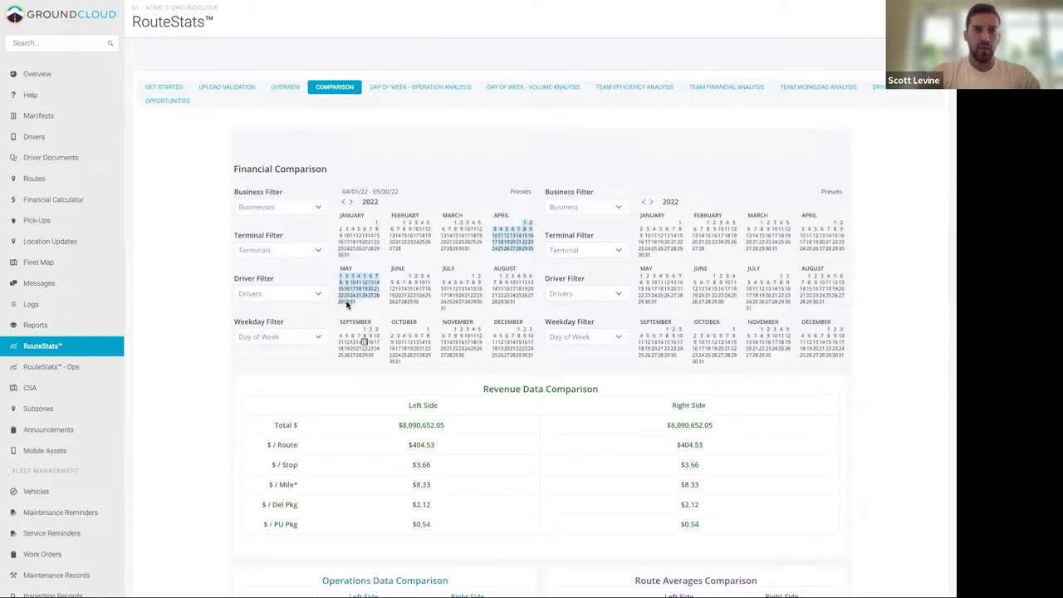
left_click(352, 303)
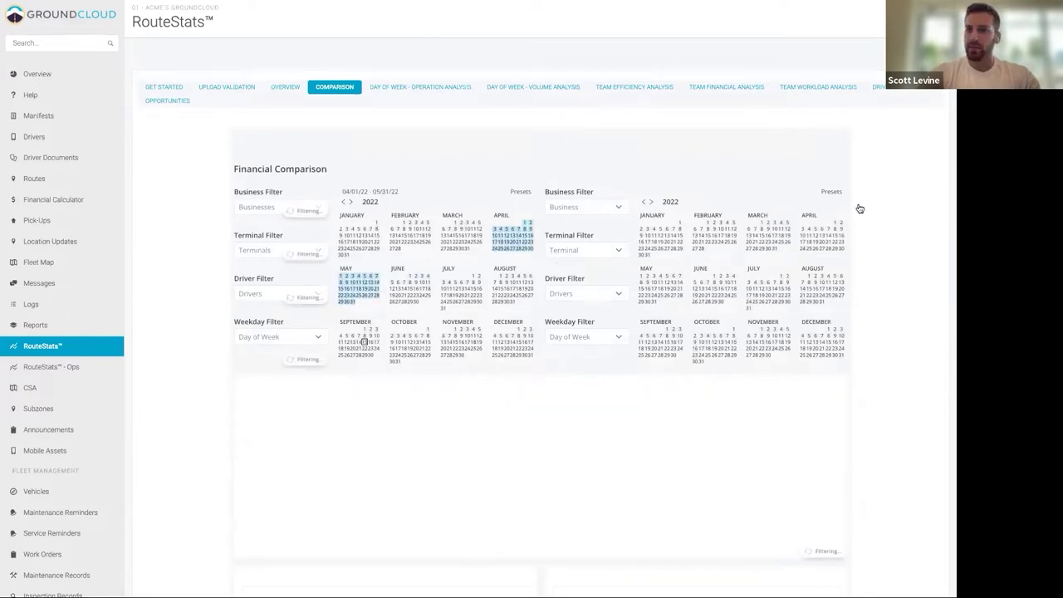
left_click(716, 276)
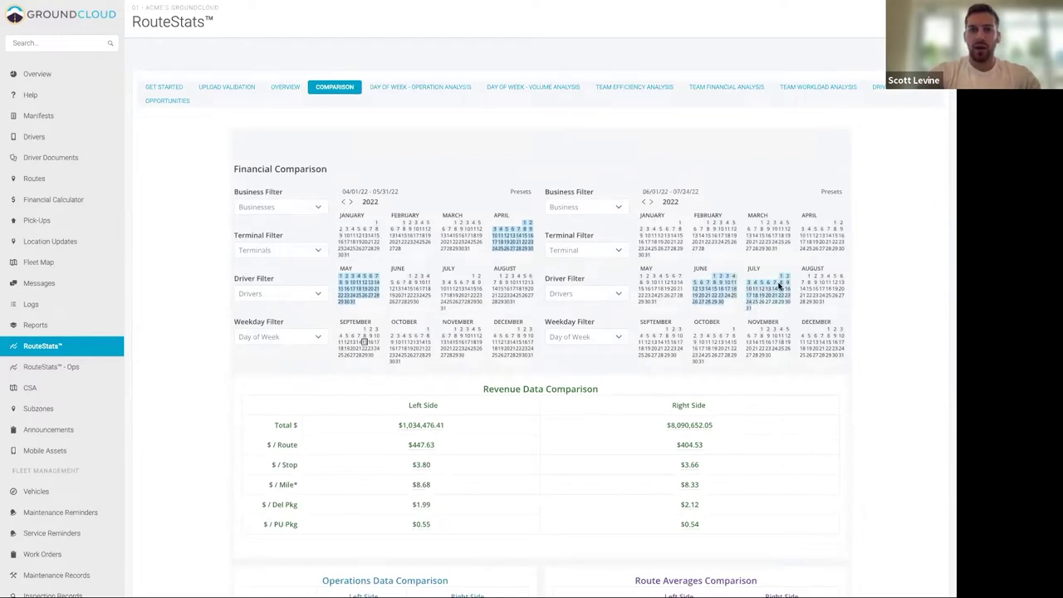
left_click(784, 283)
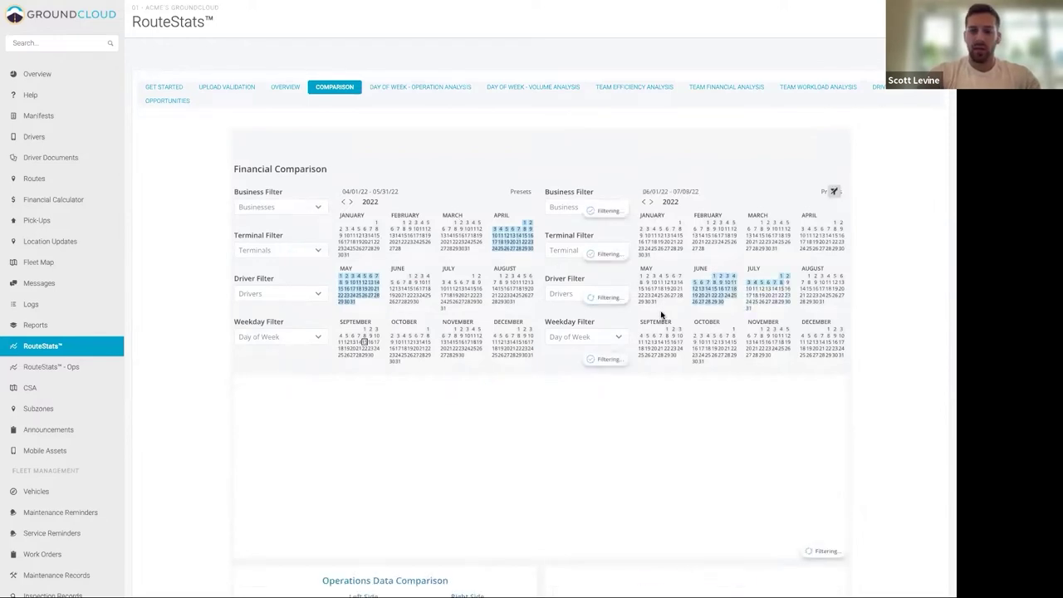
scroll(891, 400, "down", 1)
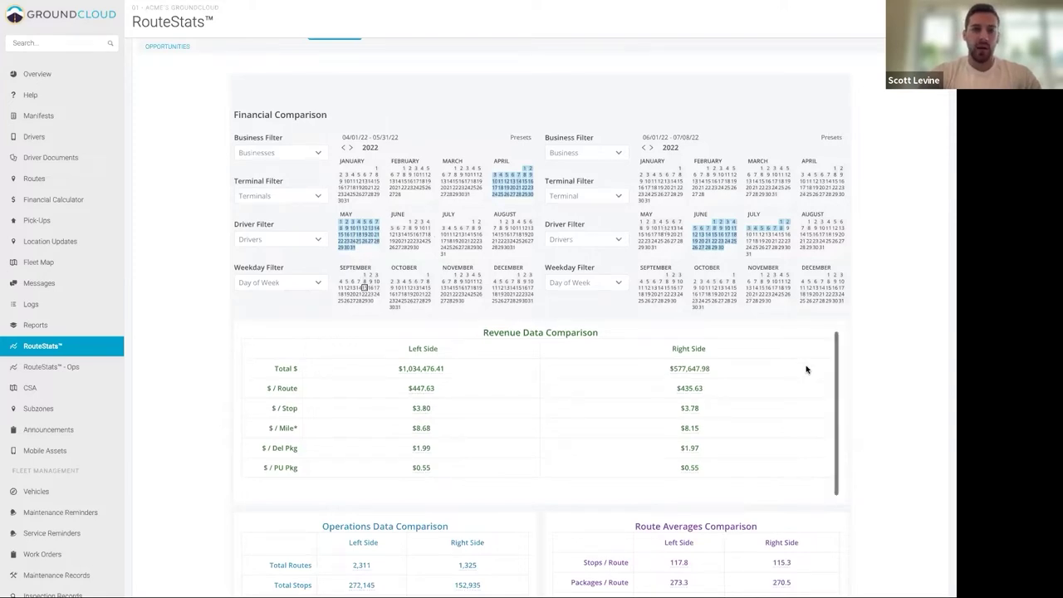
Scroll down to the mix pie charts and the Revenue, Dispatch and Route Averages Analysis charts
scroll(835, 444, "down", 2)
scroll(862, 429, "down", 2)
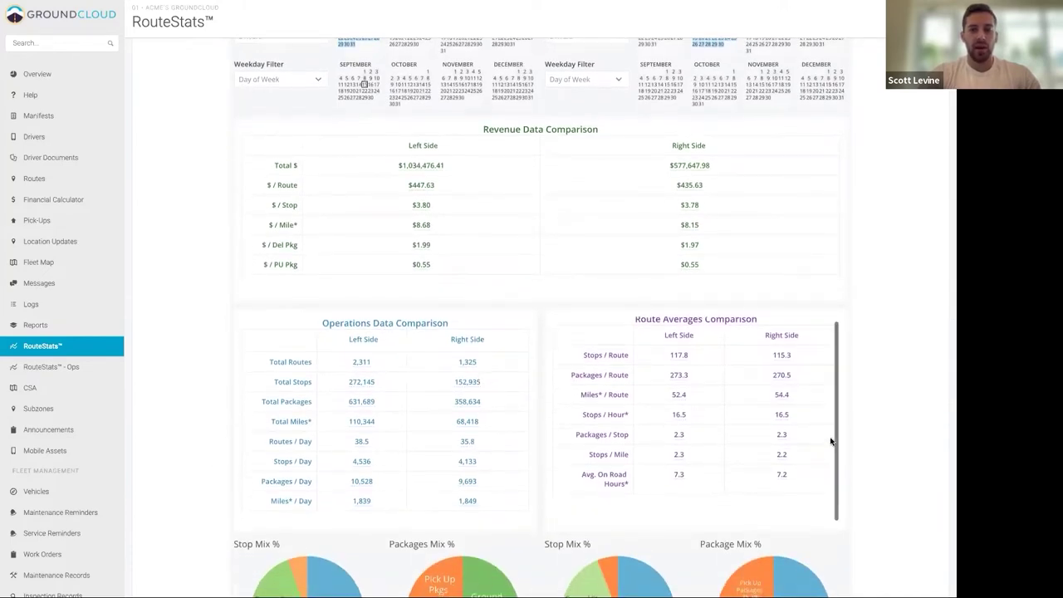
scroll(856, 434, "down", 5)
scroll(862, 434, "down", 3)
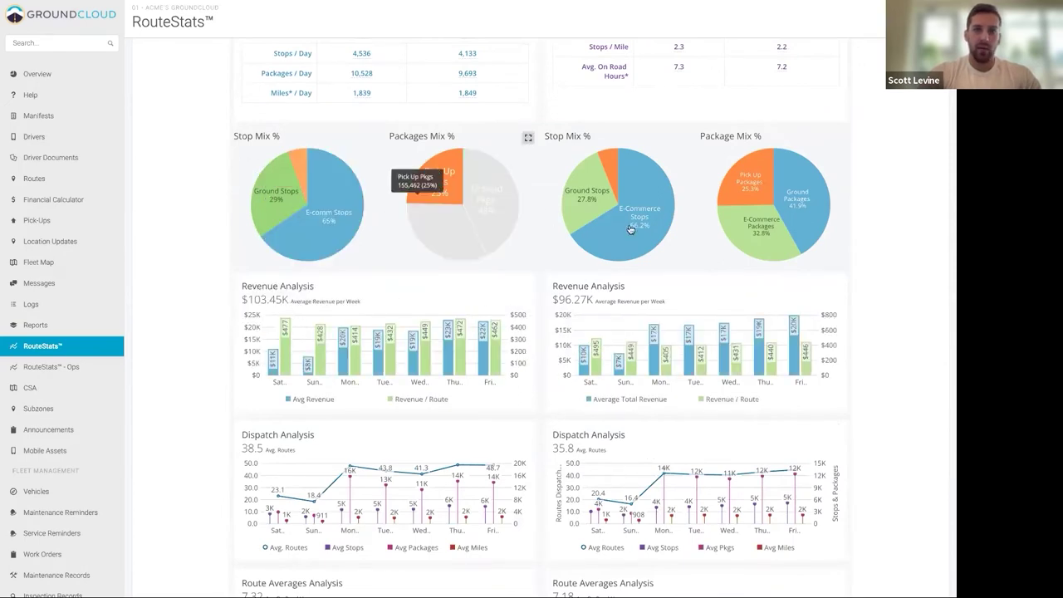
scroll(556, 377, "down", 2)
scroll(465, 394, "down", 2)
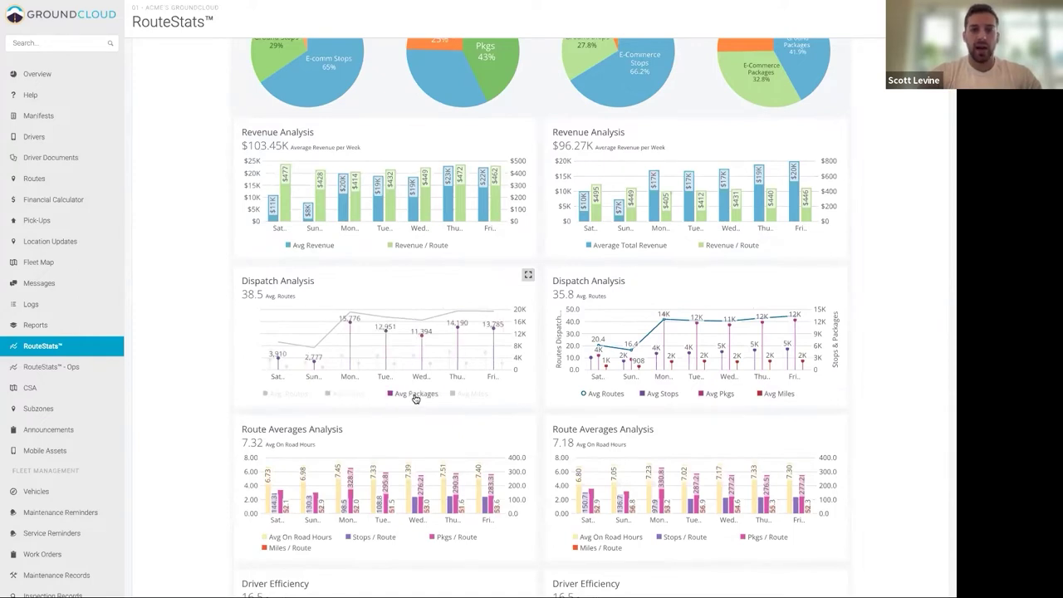
scroll(466, 399, "down", 1)
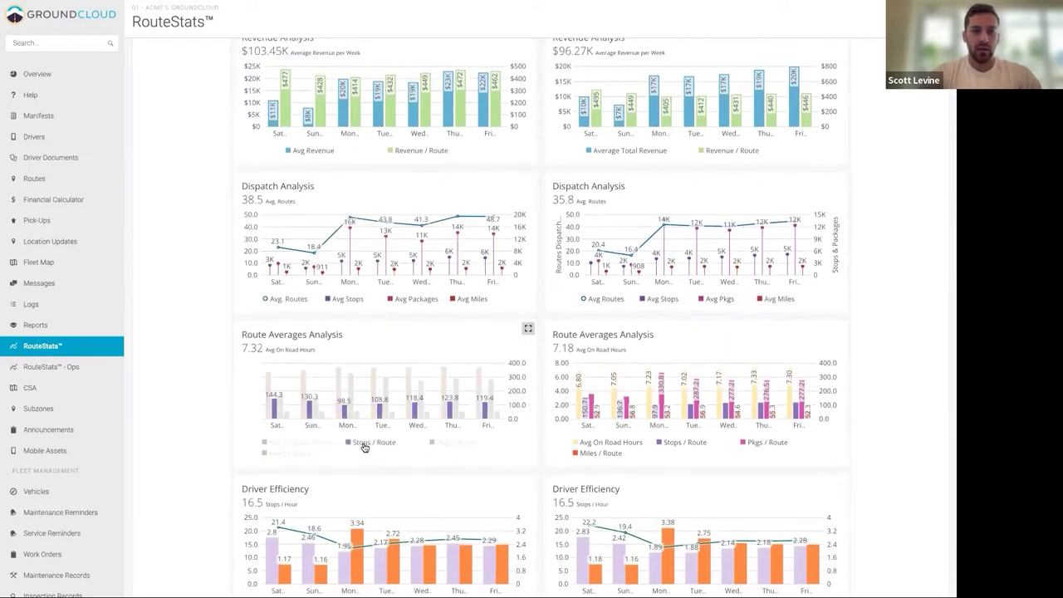
left_click(353, 300)
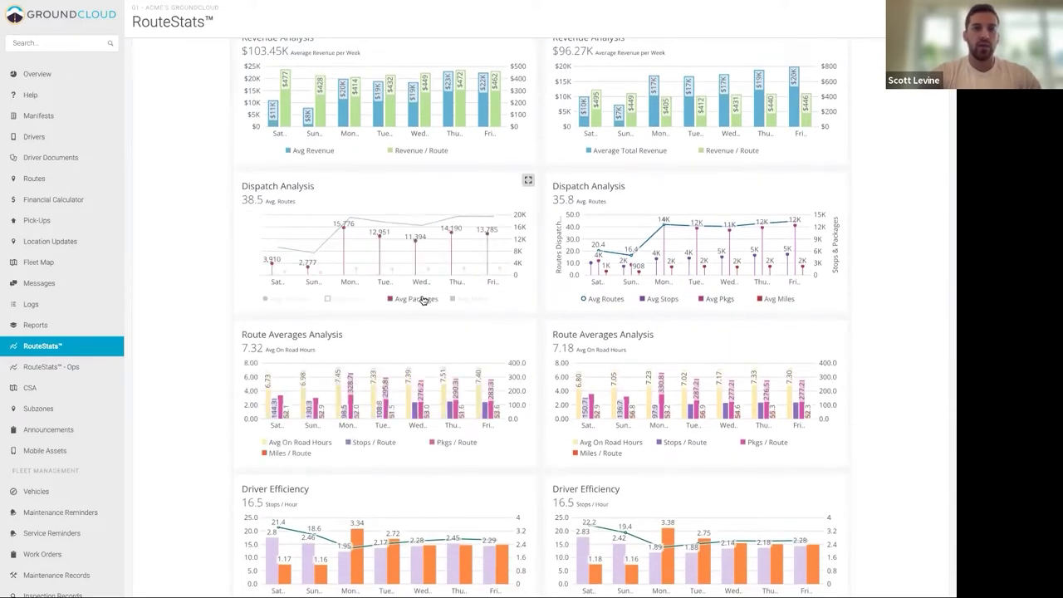
left_click(421, 299)
left_click(467, 299)
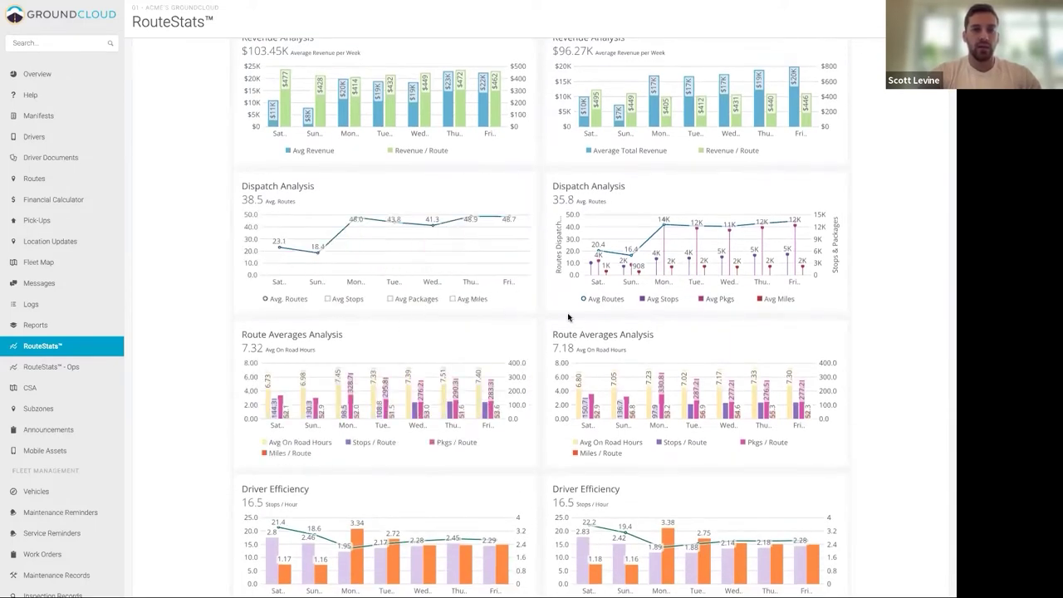
left_click(345, 300)
left_click(397, 300)
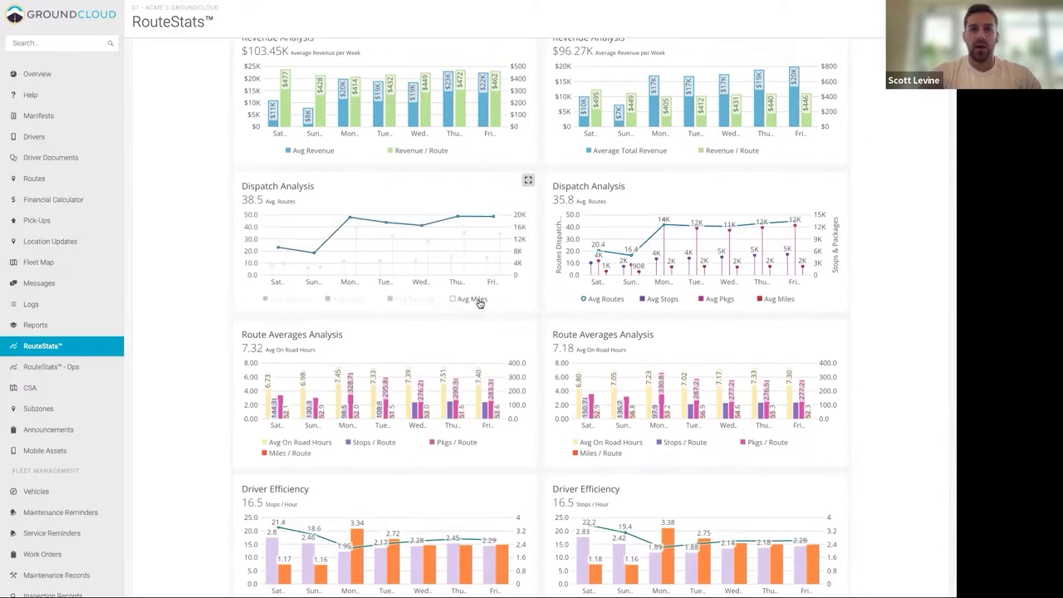
left_click(479, 302)
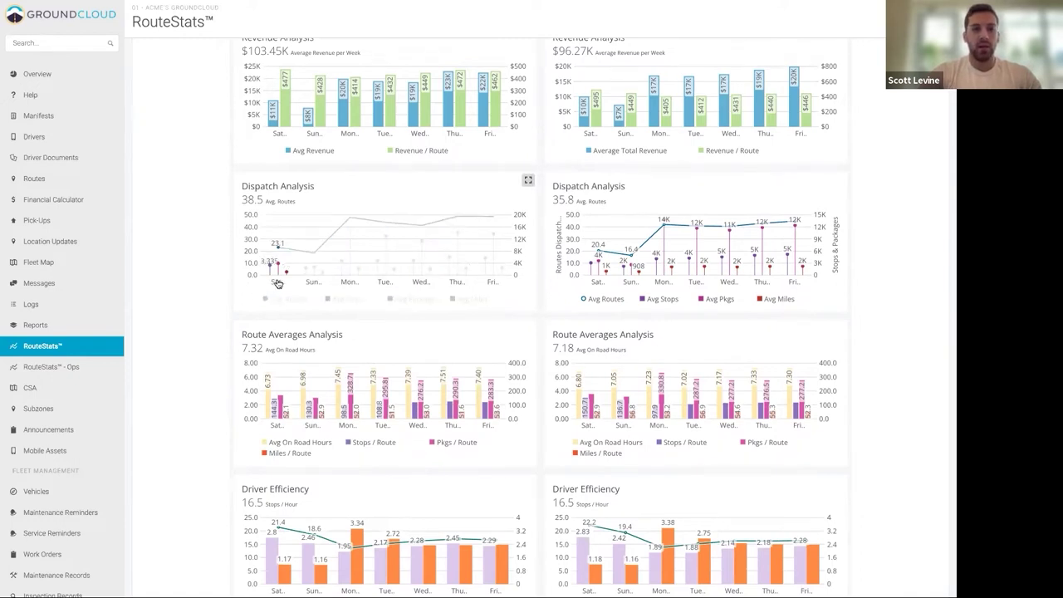
left_click(278, 283)
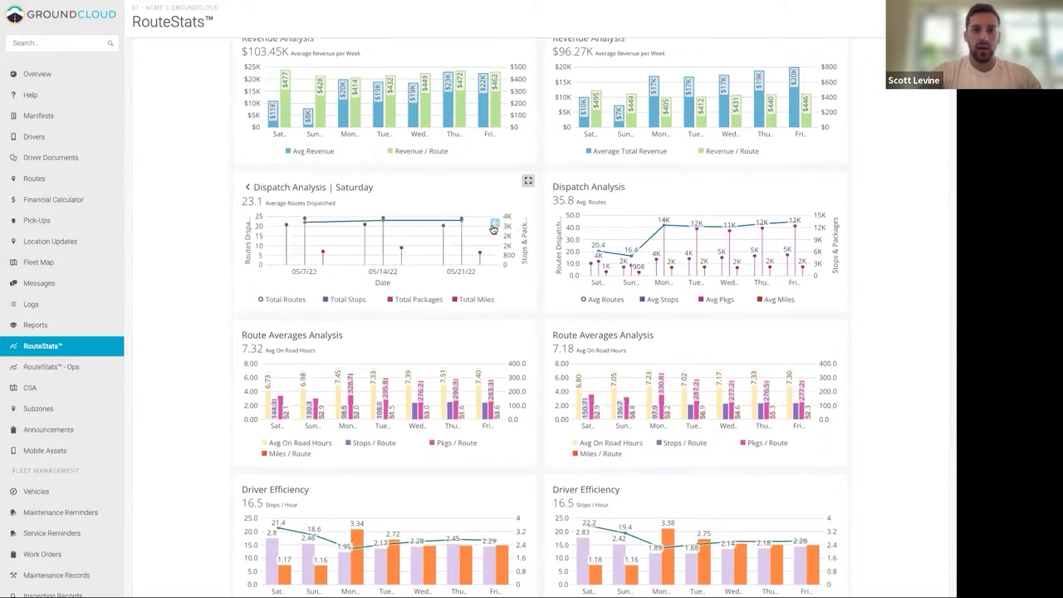
scroll(495, 231, "up", 1)
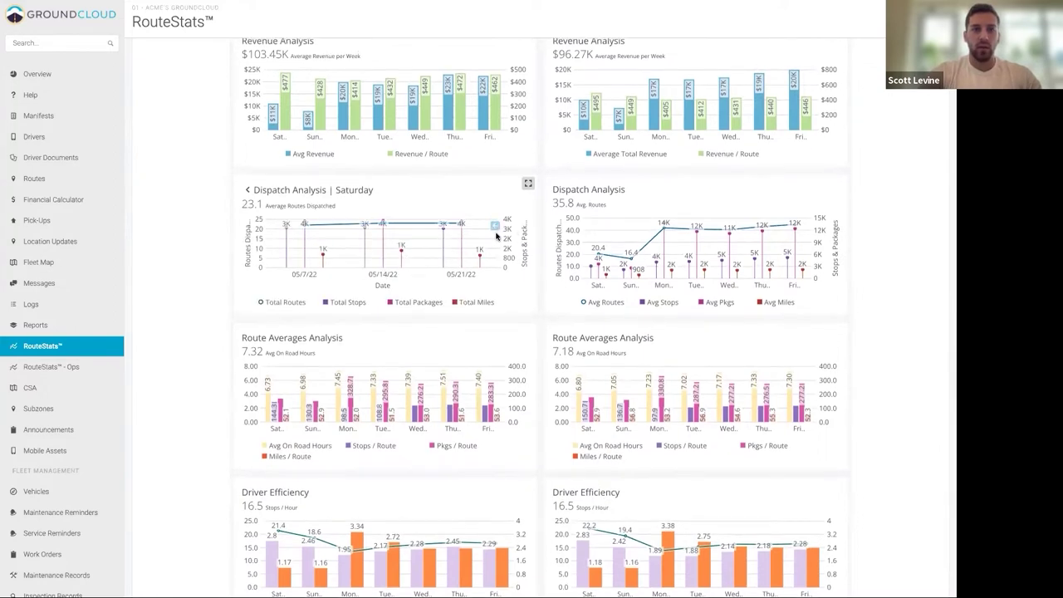
left_click(495, 227)
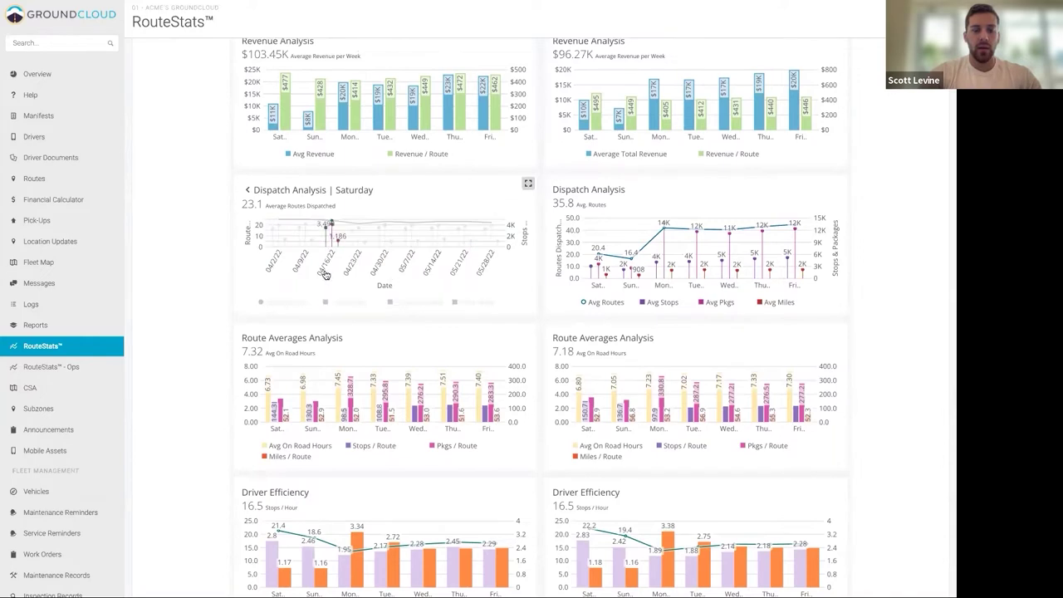
left_click(248, 191)
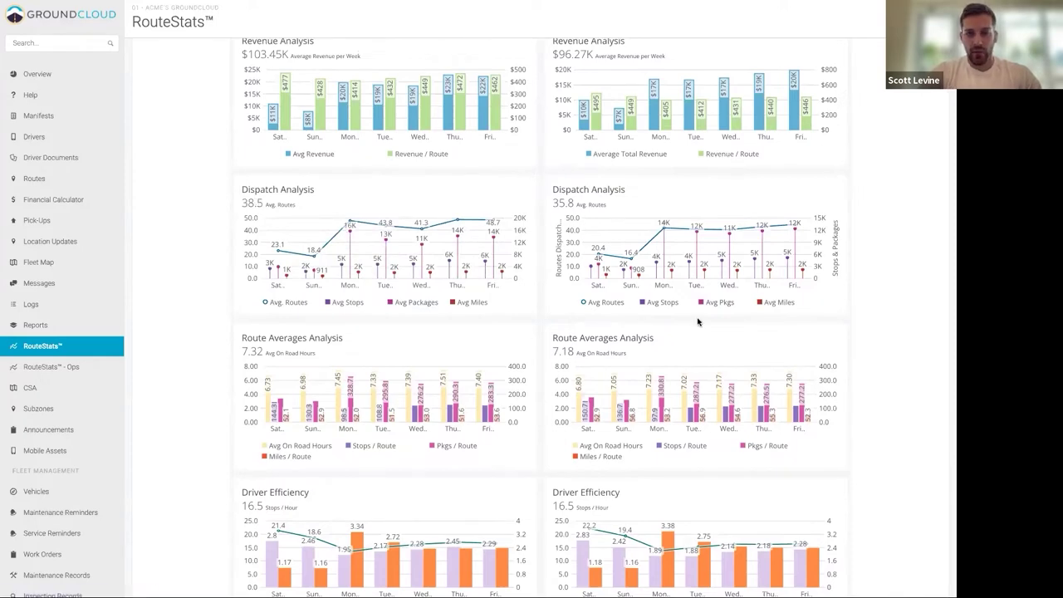
scroll(698, 323, "down", 1)
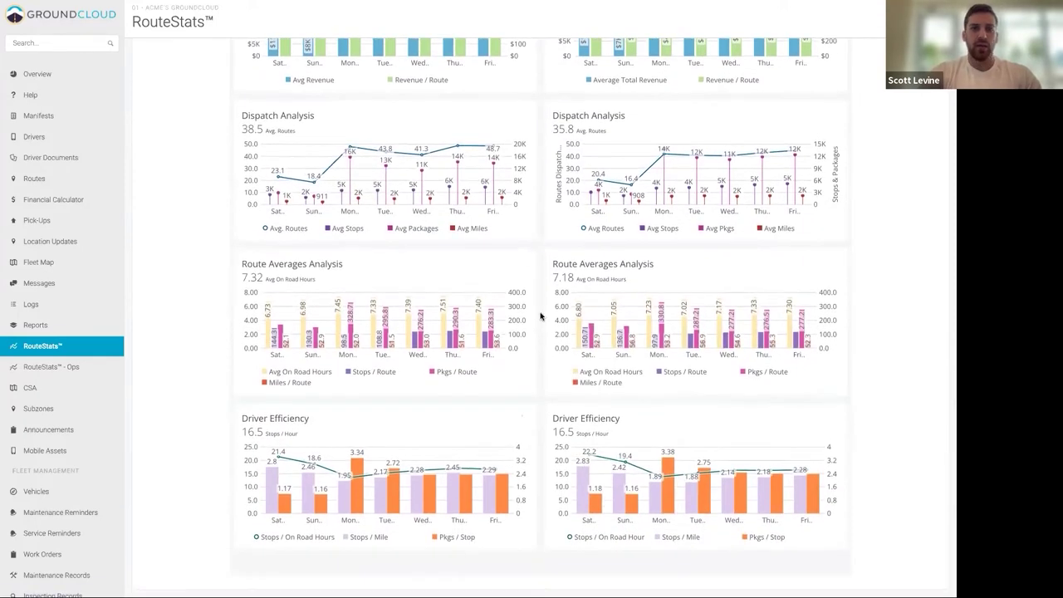
scroll(542, 309, "up", 3)
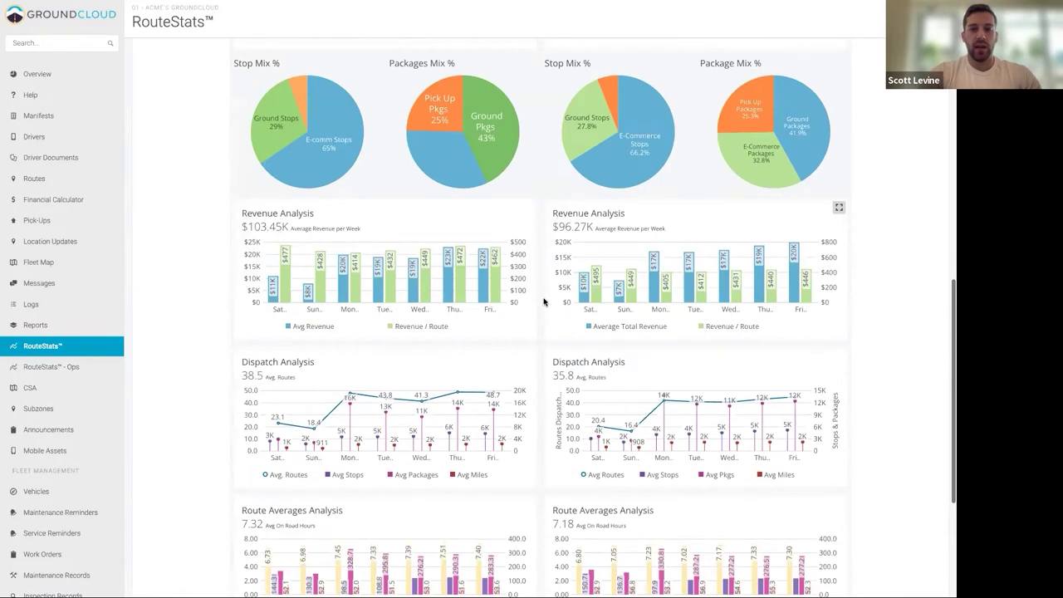
scroll(544, 302, "down", 3)
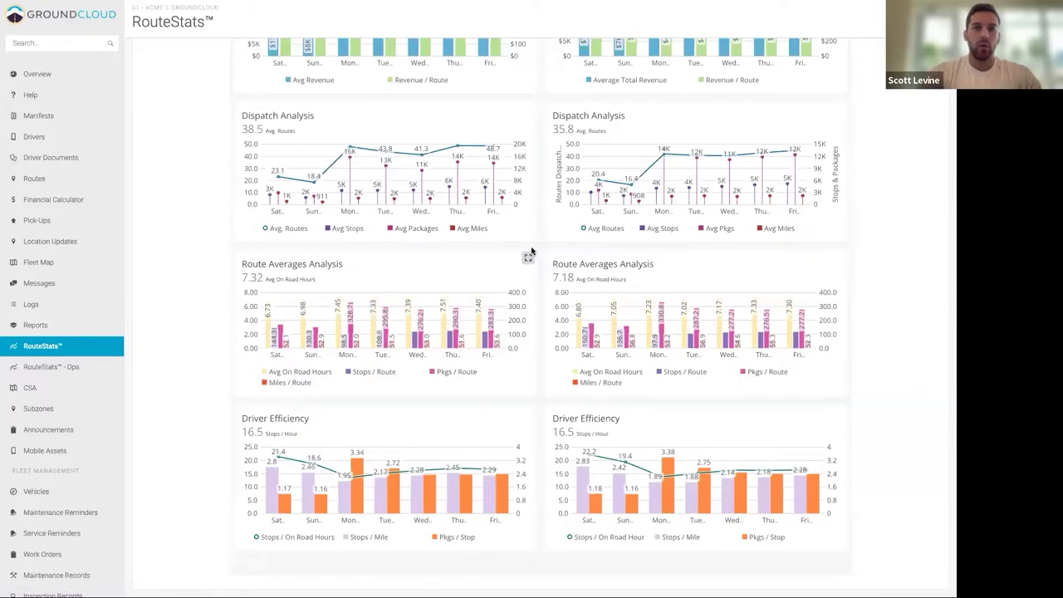
scroll(536, 249, "up", 15)
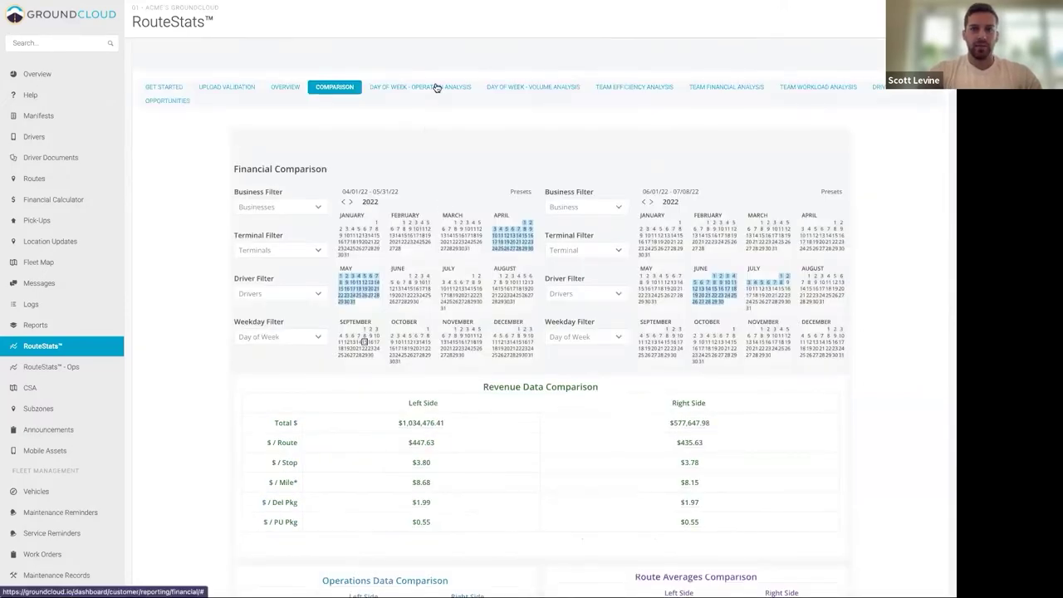
left_click(435, 86)
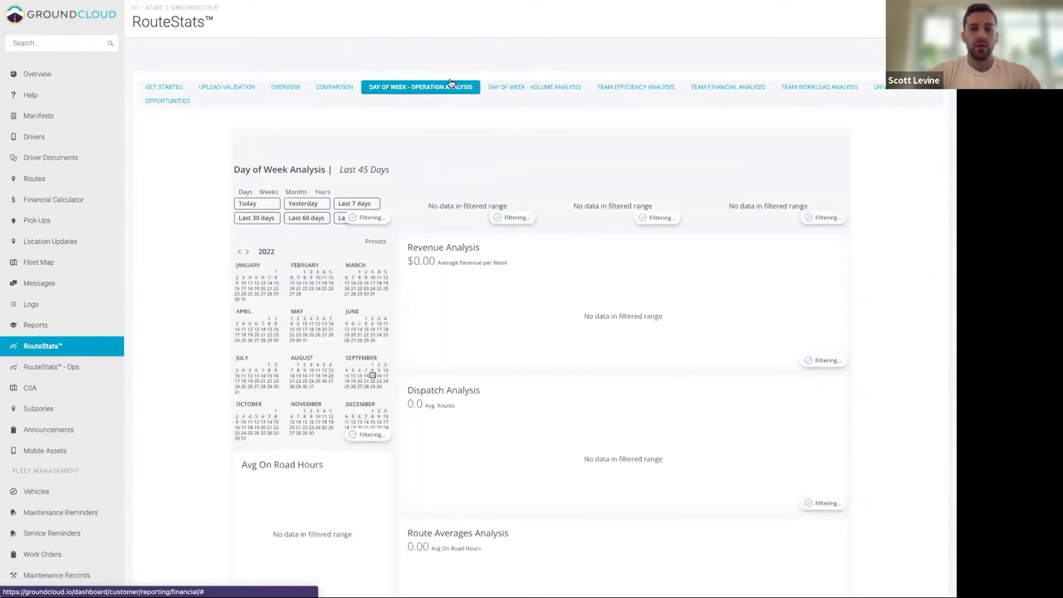
Limit the Day of Week operation analysis to March 2022 and scroll through its charts
left_click(356, 267)
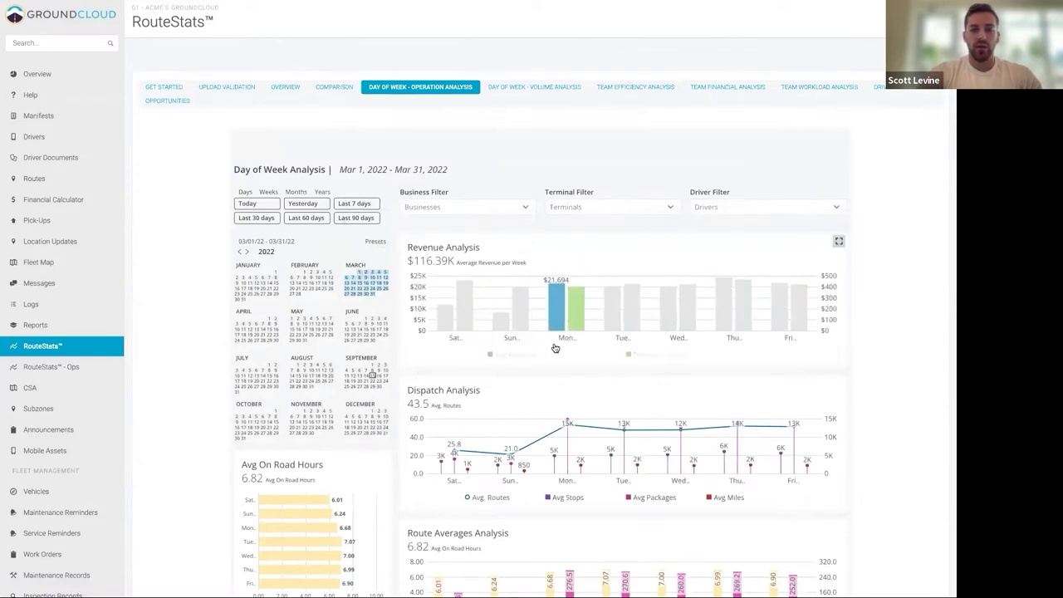
scroll(581, 349, "down", 2)
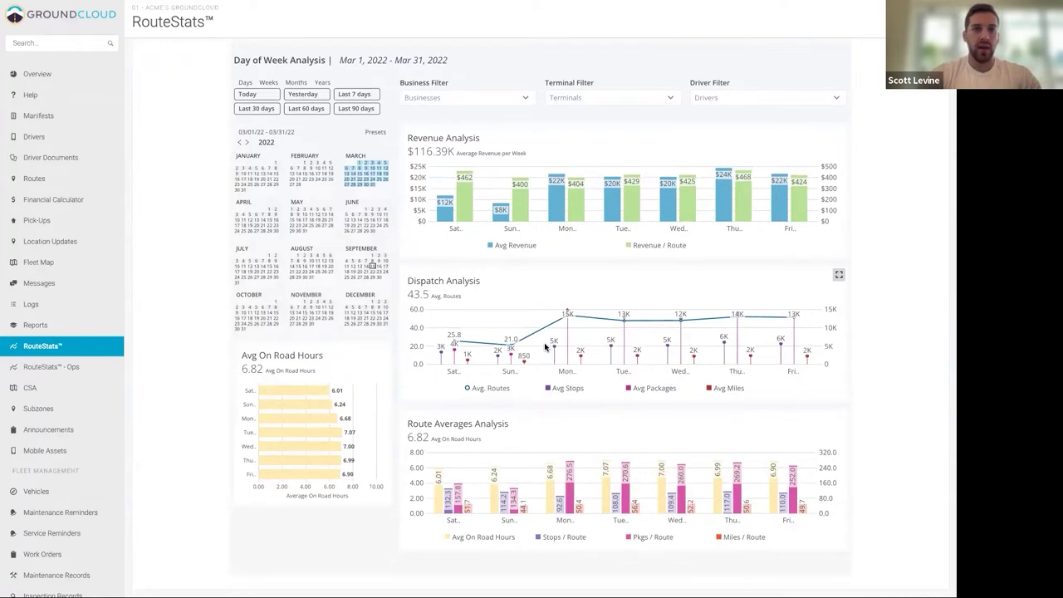
mouse_move(455, 366)
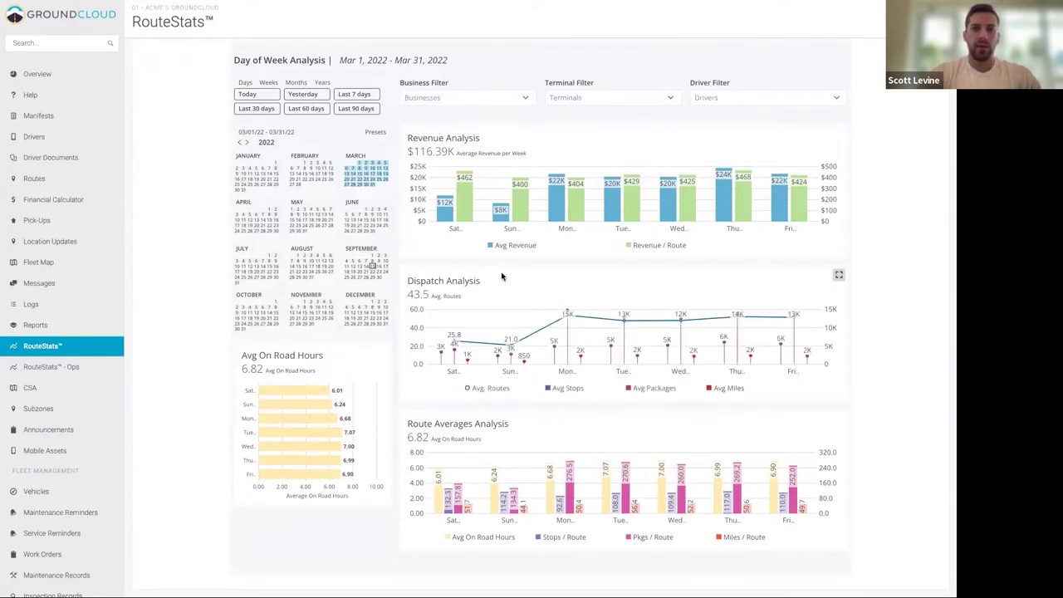
scroll(791, 168, "up", 1)
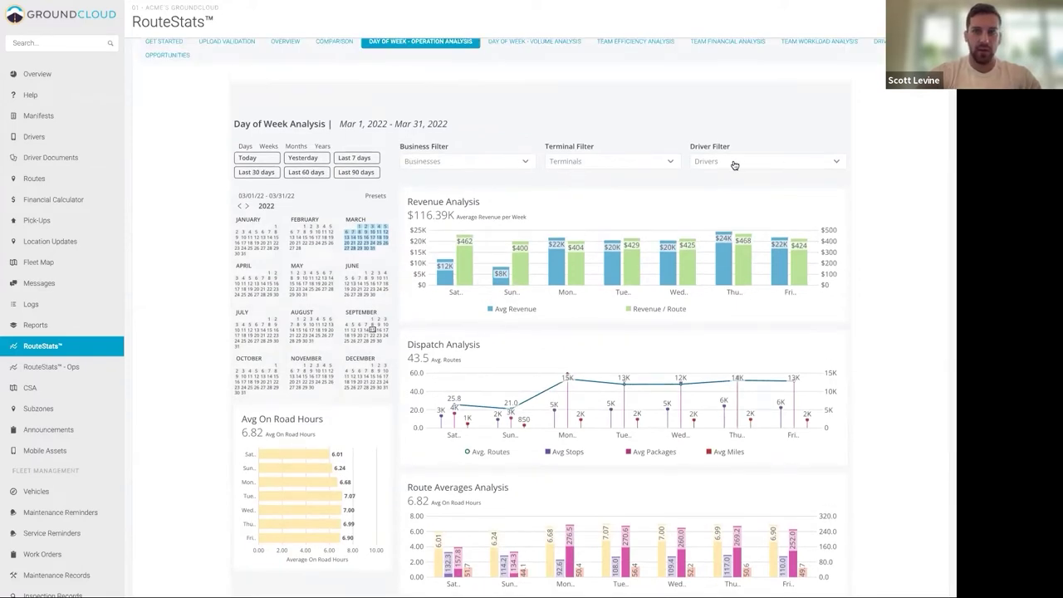
scroll(664, 149, "up", 1)
Show March 2022 Day of Week Volume Analysis, focus stop mix on Tuesday, and view route averages
left_click(536, 88)
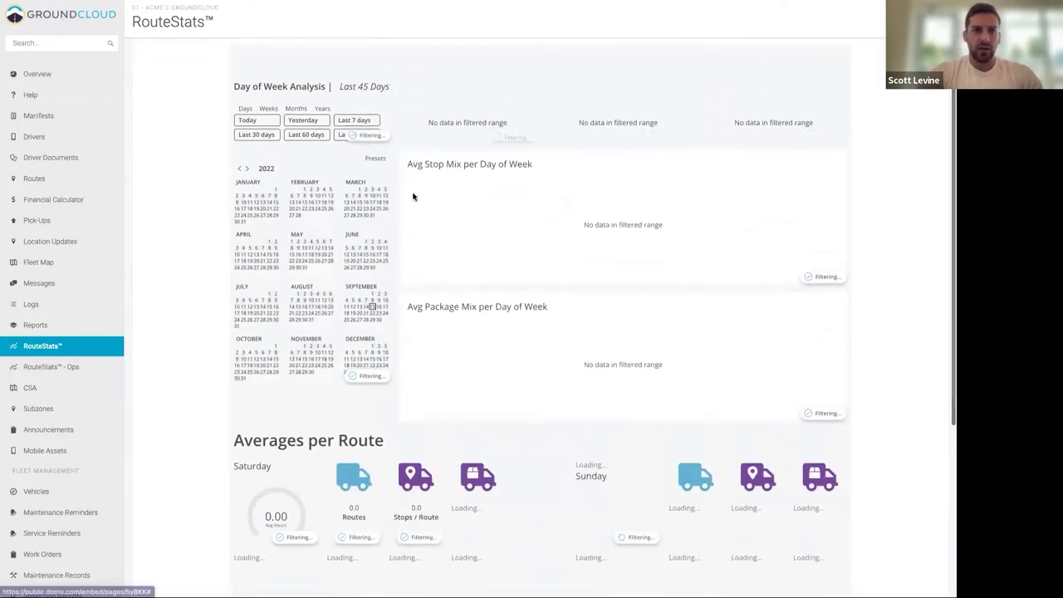
left_click(348, 184)
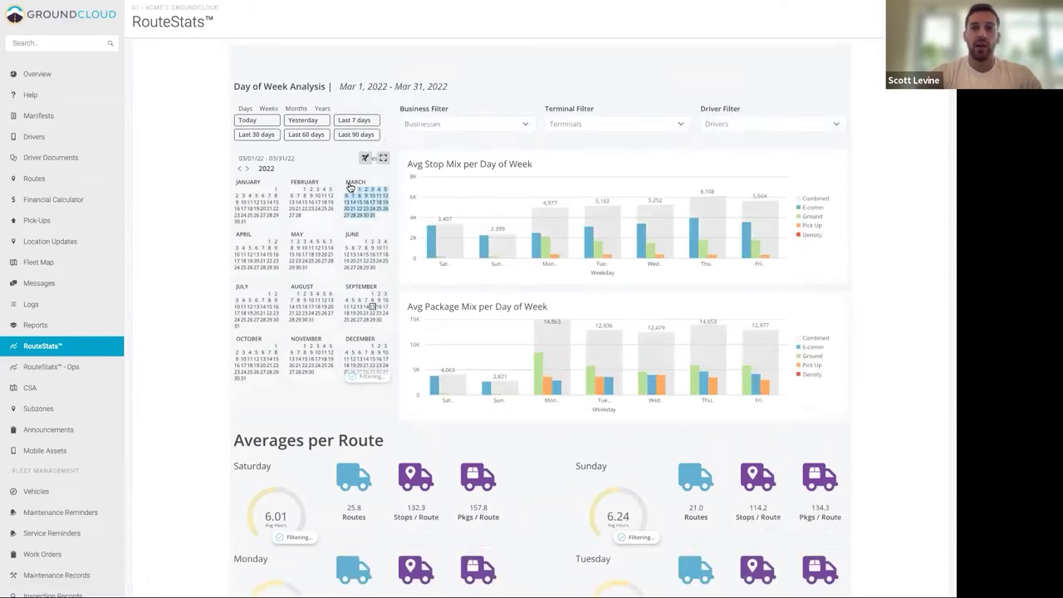
left_click(596, 272)
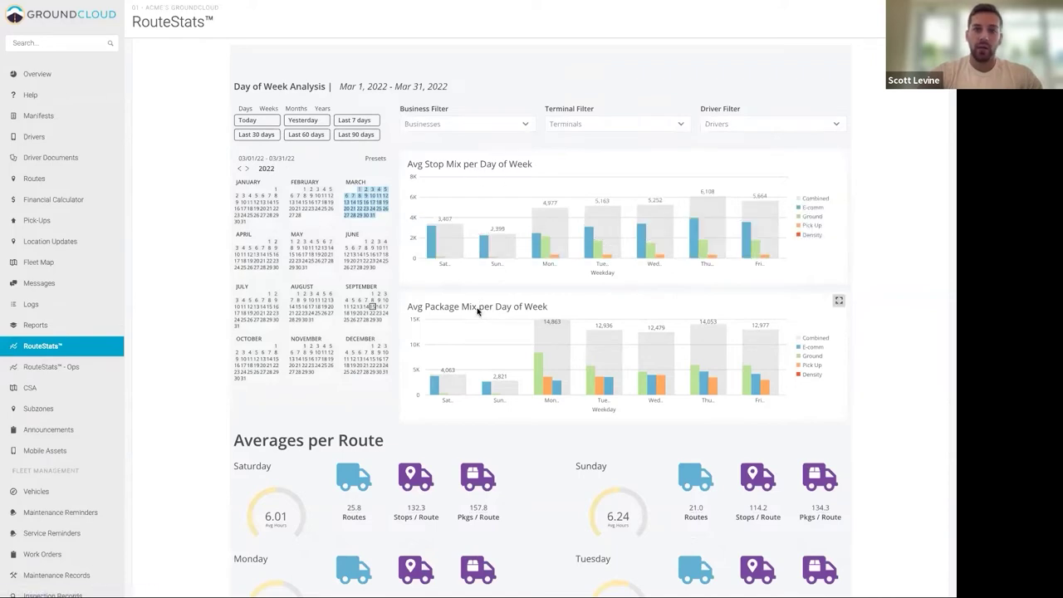
scroll(477, 312, "down", 2)
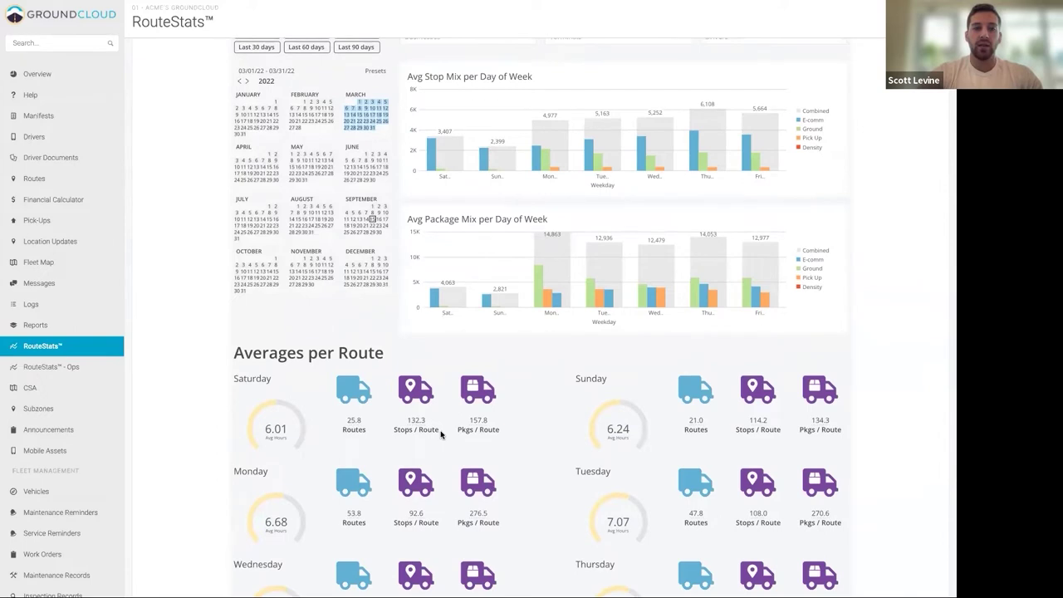
scroll(515, 409, "down", 4)
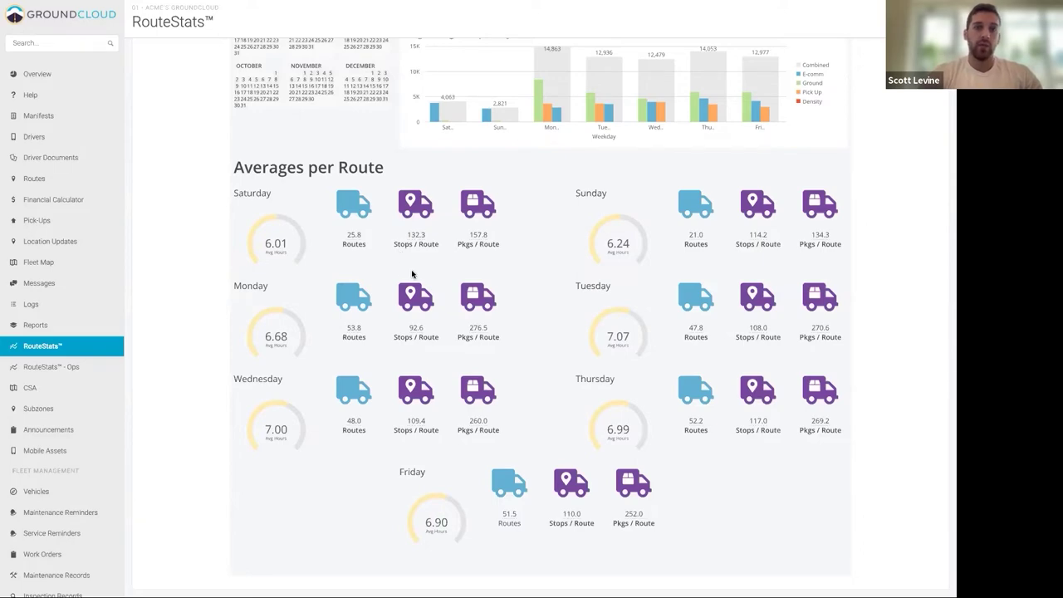
scroll(531, 229, "up", 3)
scroll(531, 227, "up", 1)
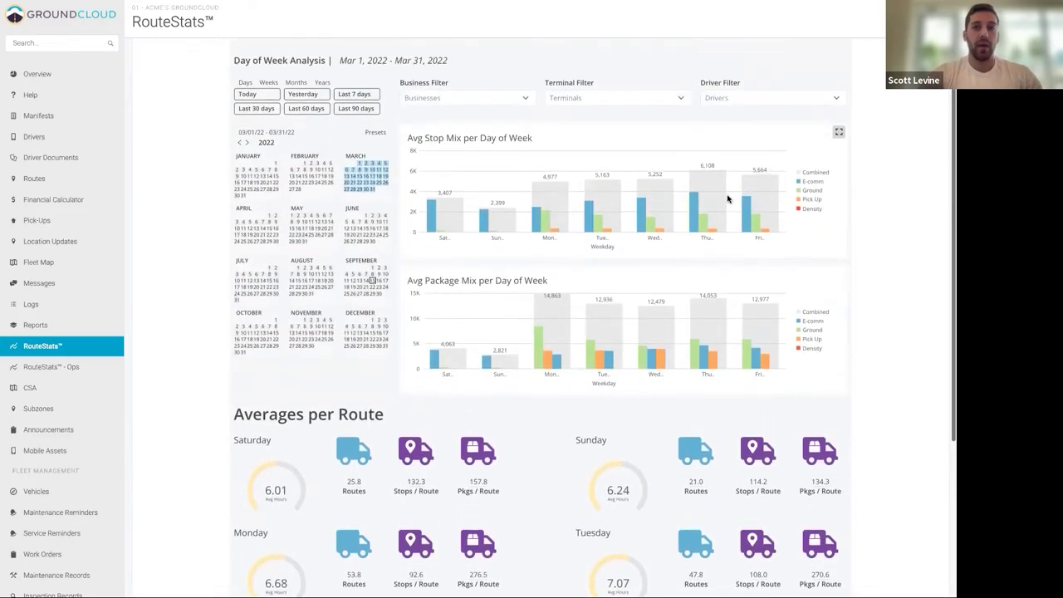
scroll(883, 194, "up", 1)
scroll(876, 201, "down", 3)
scroll(876, 201, "down", 2)
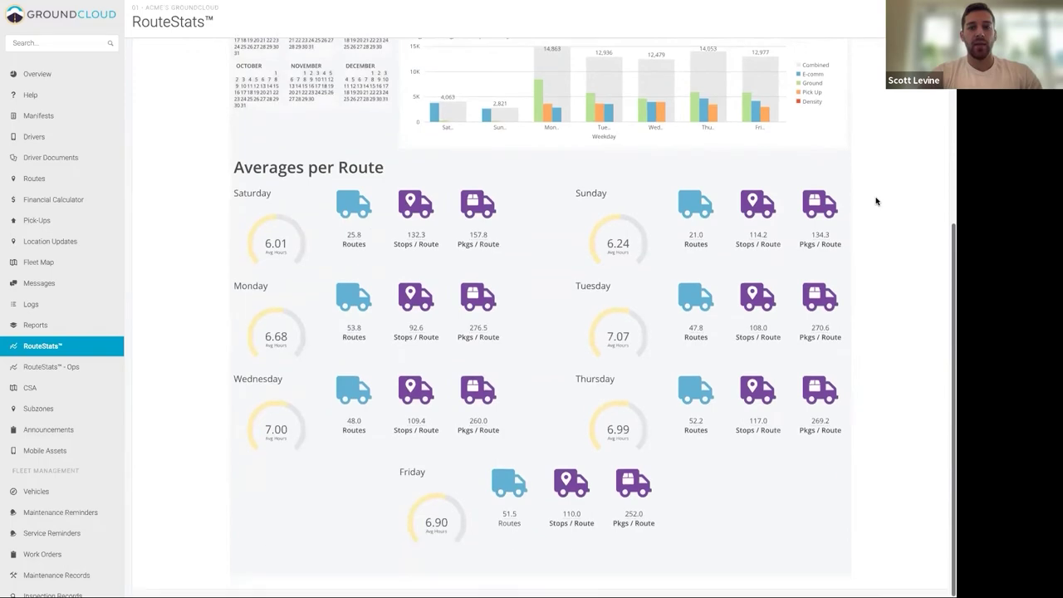
scroll(877, 201, "up", 5)
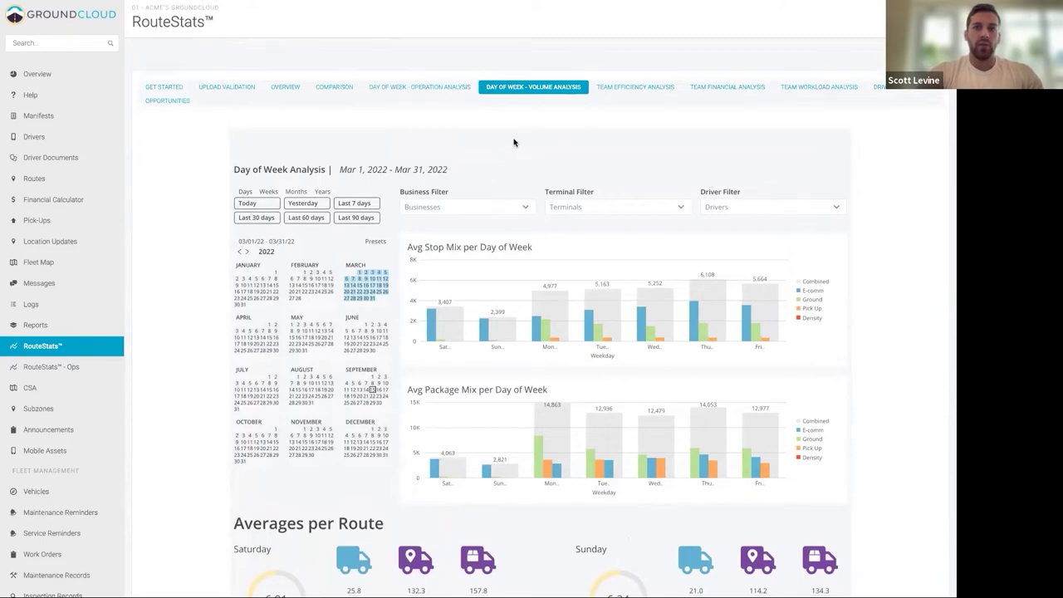
scroll(874, 288, "down", 2)
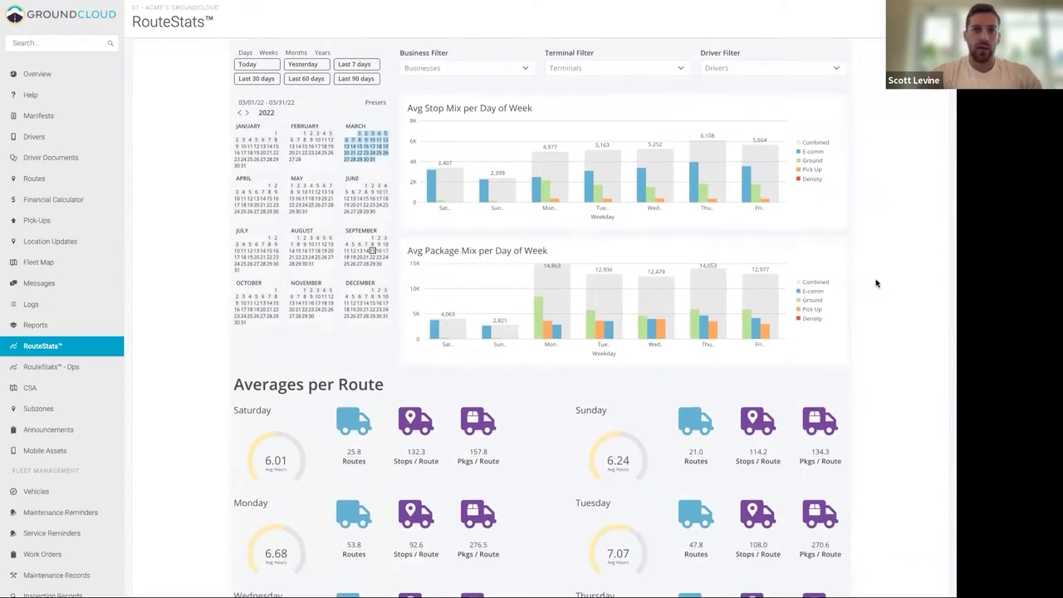
scroll(877, 278, "up", 2)
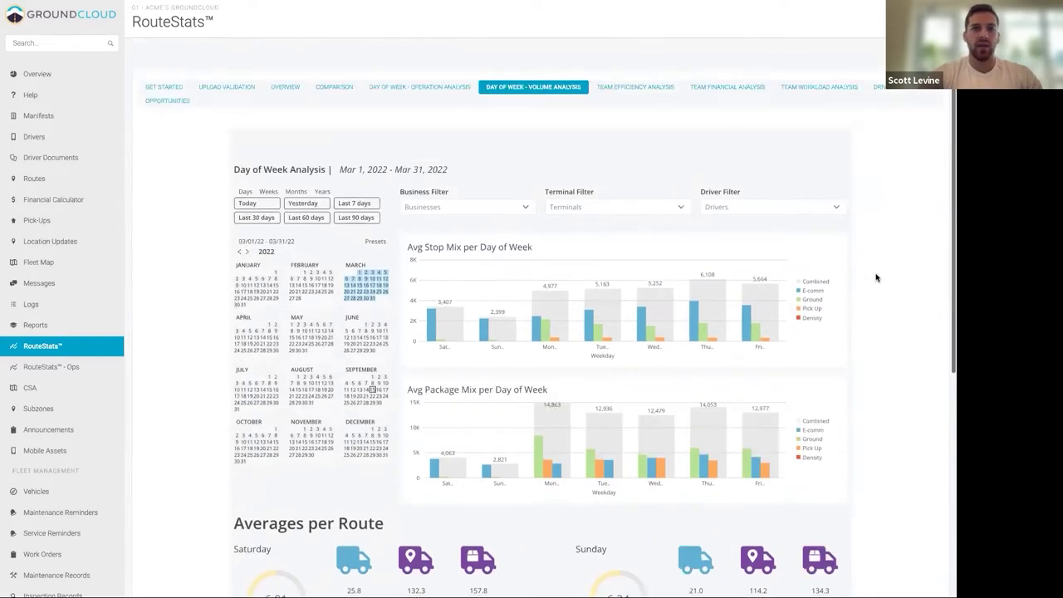
left_click(665, 86)
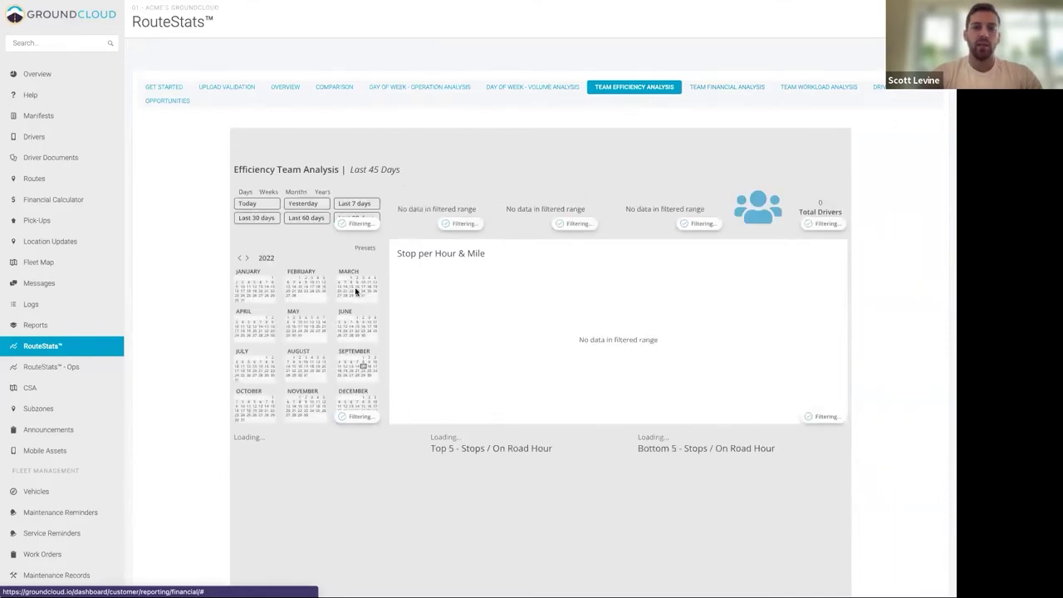
Set Team Efficiency Analysis to March 2022: 83 drivers, 16.4 stops per on-road hour, 2.2 stops/mile
left_click(349, 271)
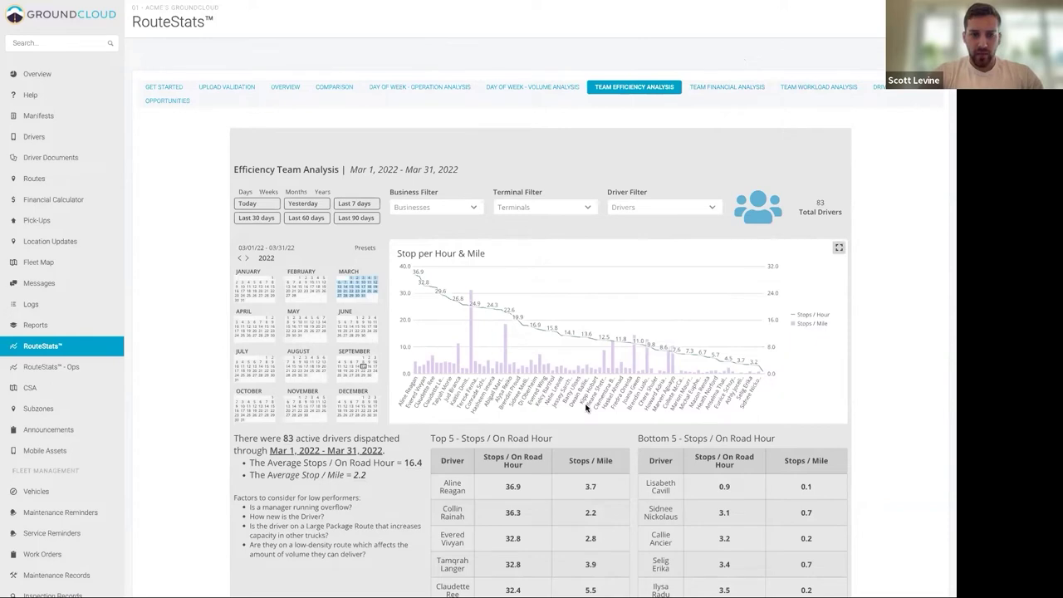
scroll(587, 407, "down", 2)
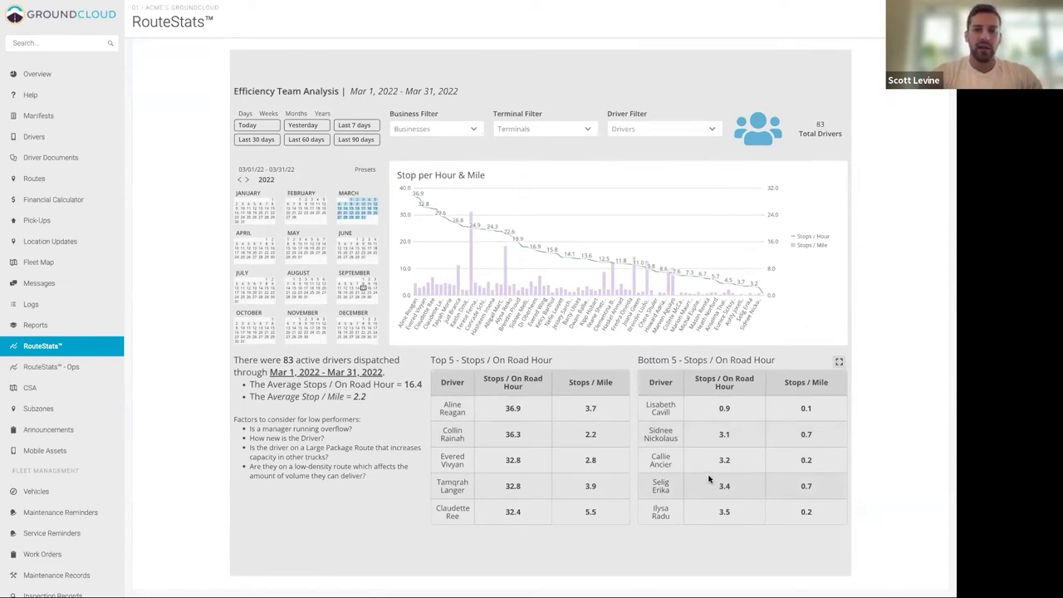
mouse_move(668, 491)
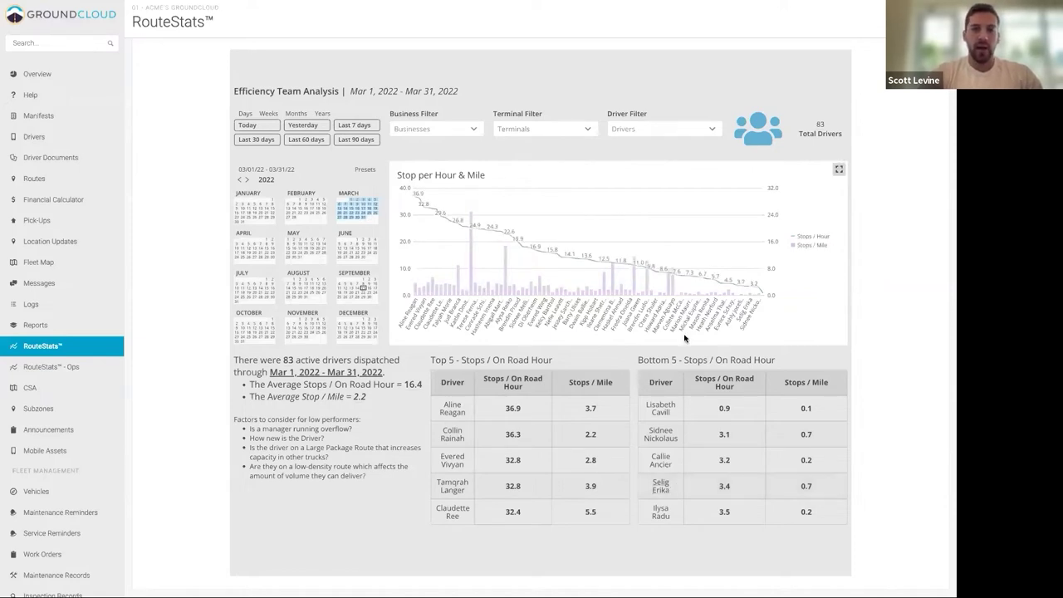
Zoom the efficiency chart into two bands of drivers, clearing each selection to restore all 83
left_click_drag(501, 274, 635, 273)
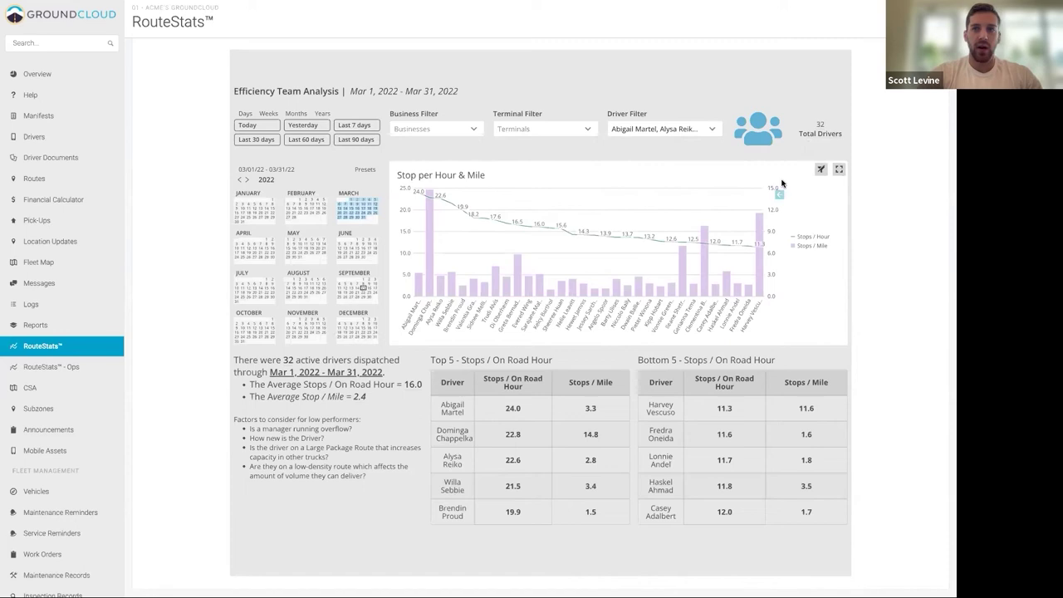
left_click(821, 170)
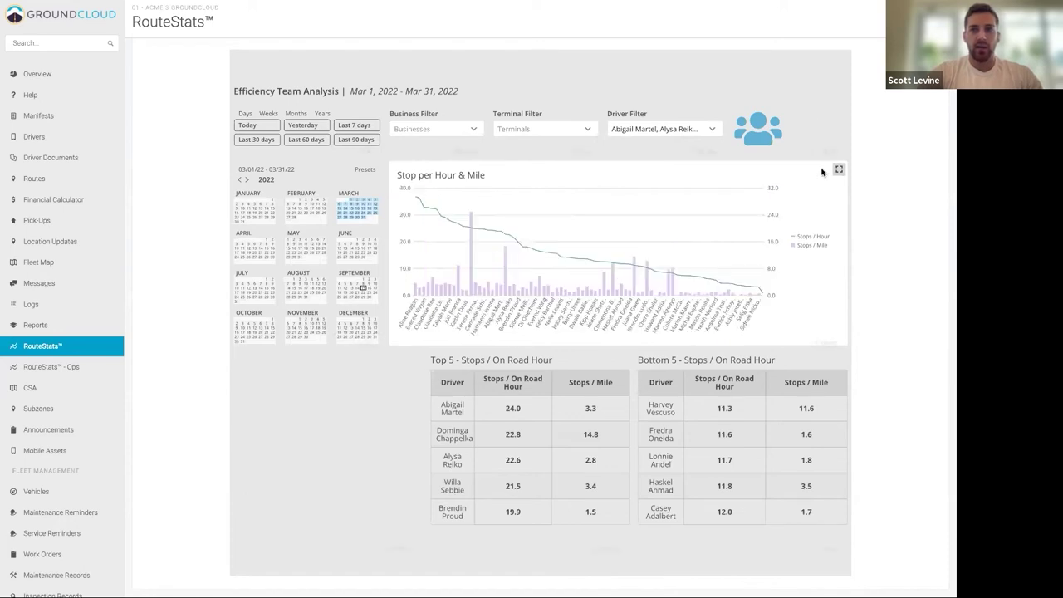
left_click_drag(430, 274, 532, 273)
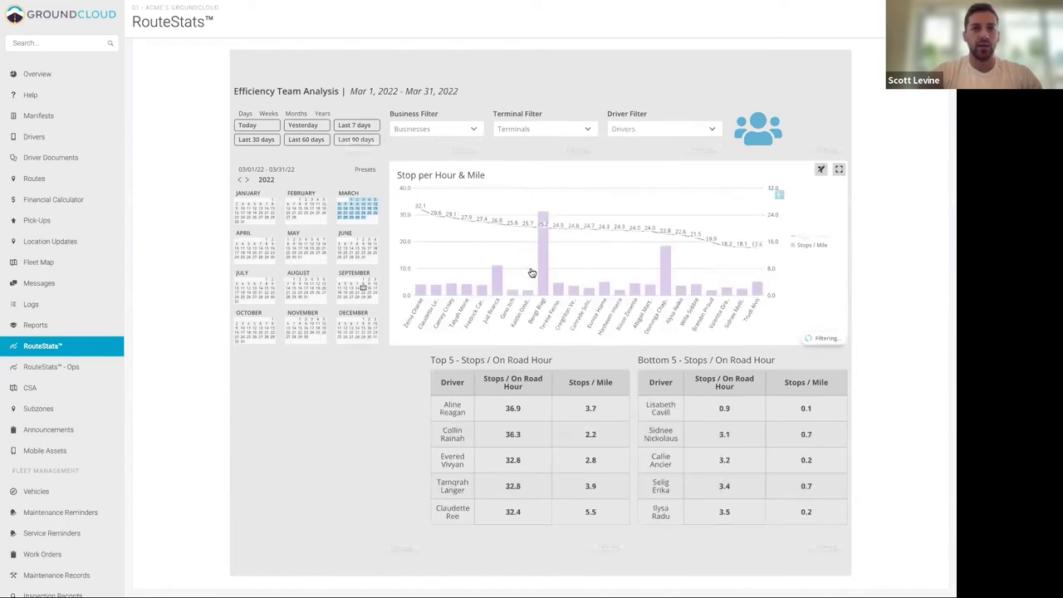
left_click(820, 171)
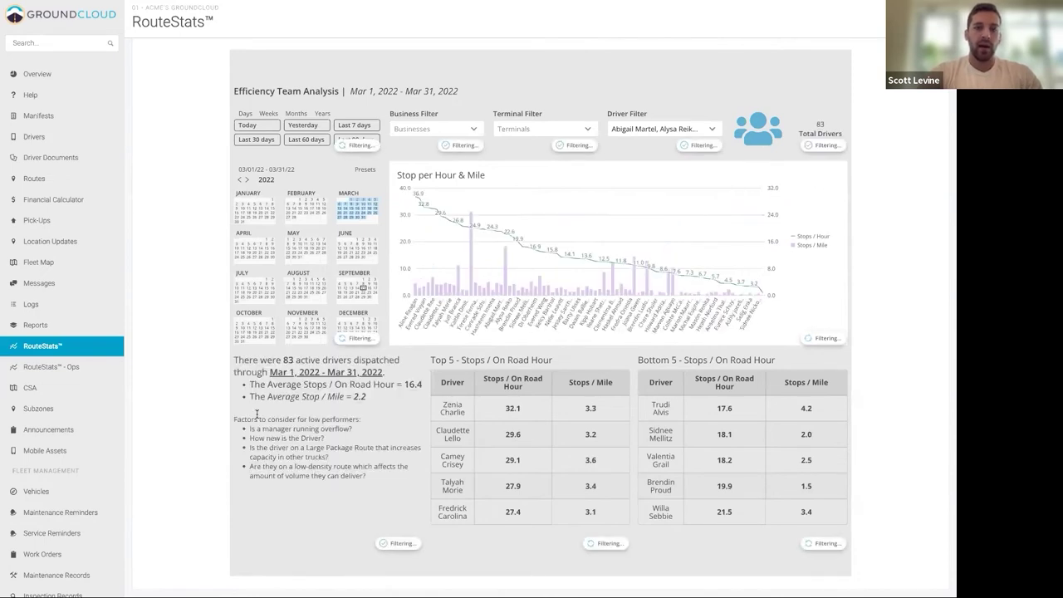
Highlight the average stops per mile figure, then open the Team Financial Analysis report
left_click_drag(375, 400, 258, 396)
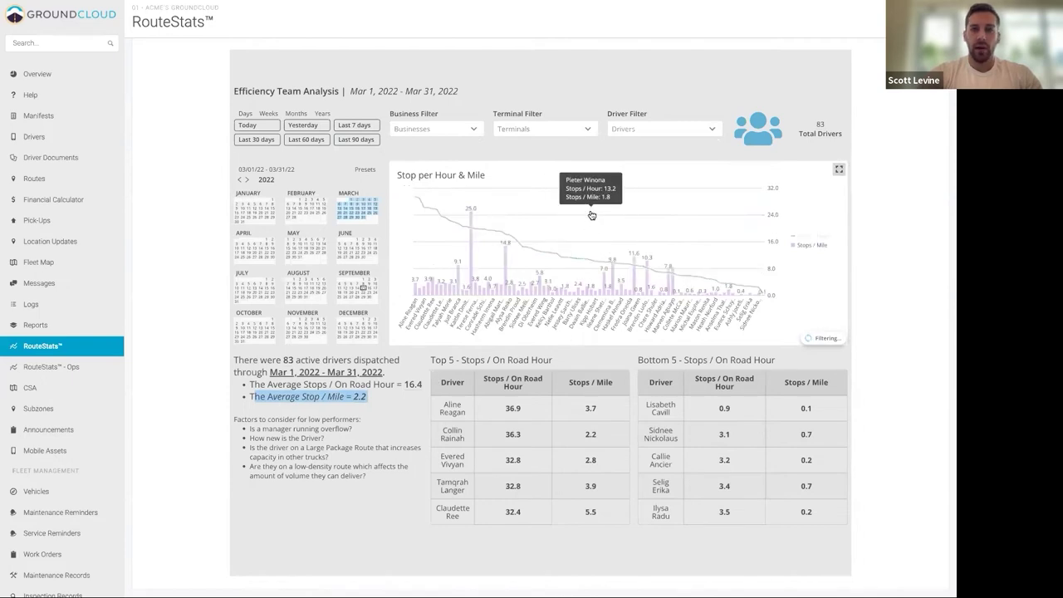
scroll(641, 134, "up", 2)
left_click(727, 87)
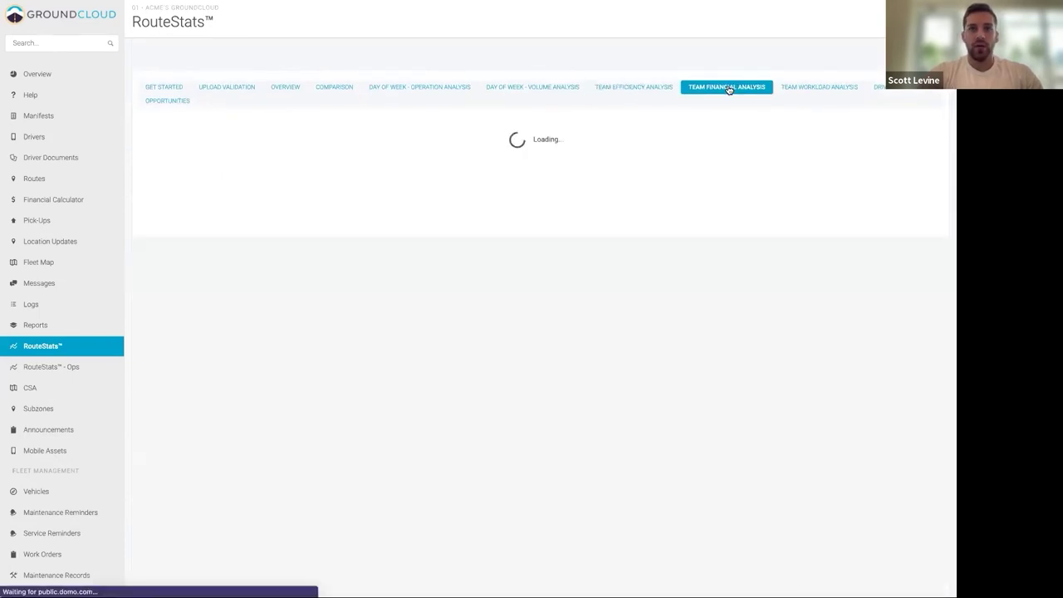
Set the team financial report to March 2022 and filter revenue to a dragged range of drivers
scroll(903, 337, "down", 2)
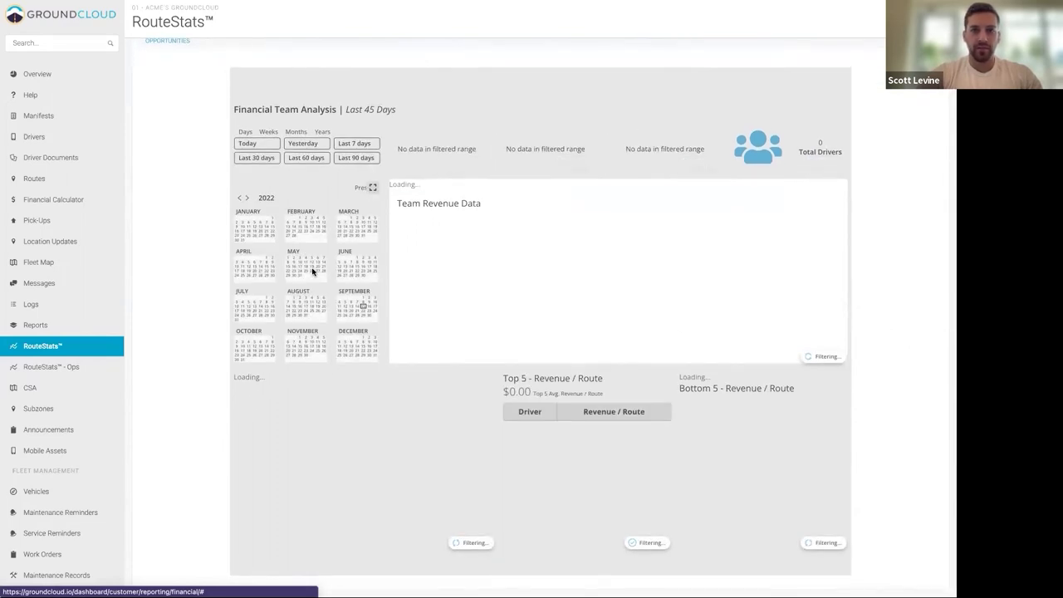
left_click(349, 212)
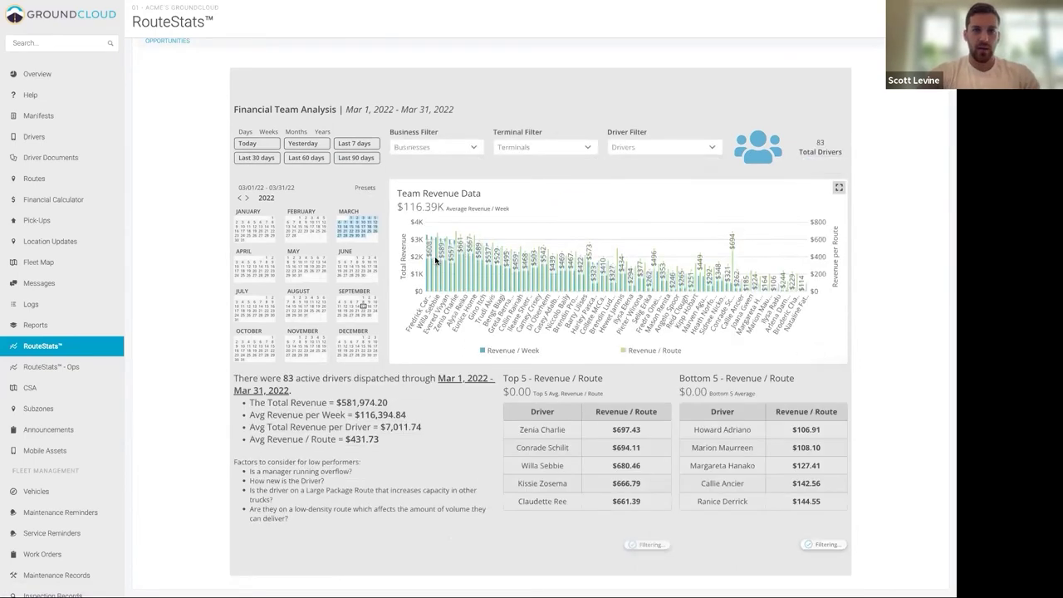
left_click_drag(435, 256, 671, 261)
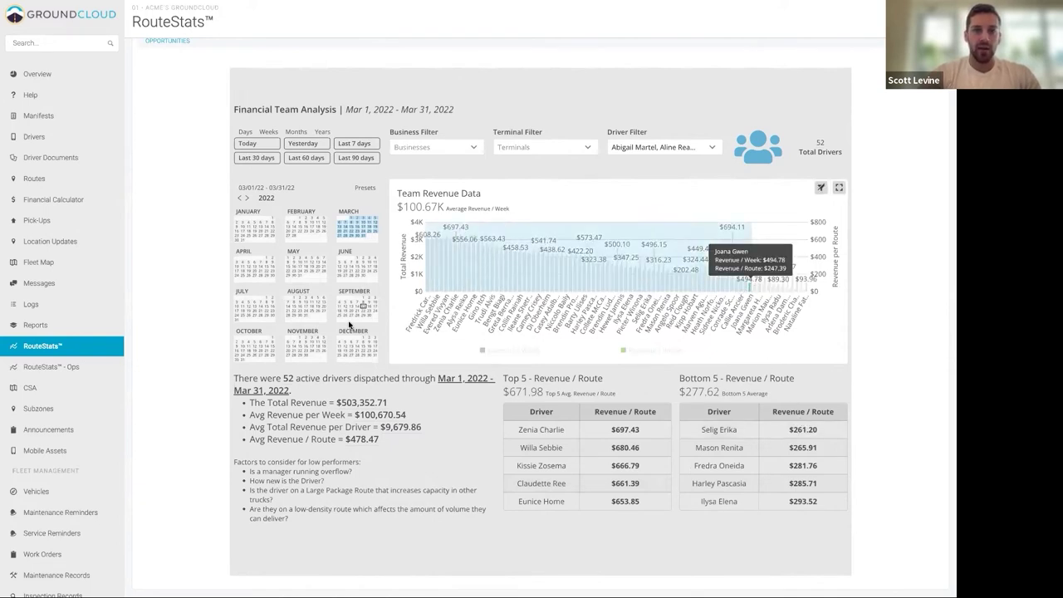
left_click(586, 305)
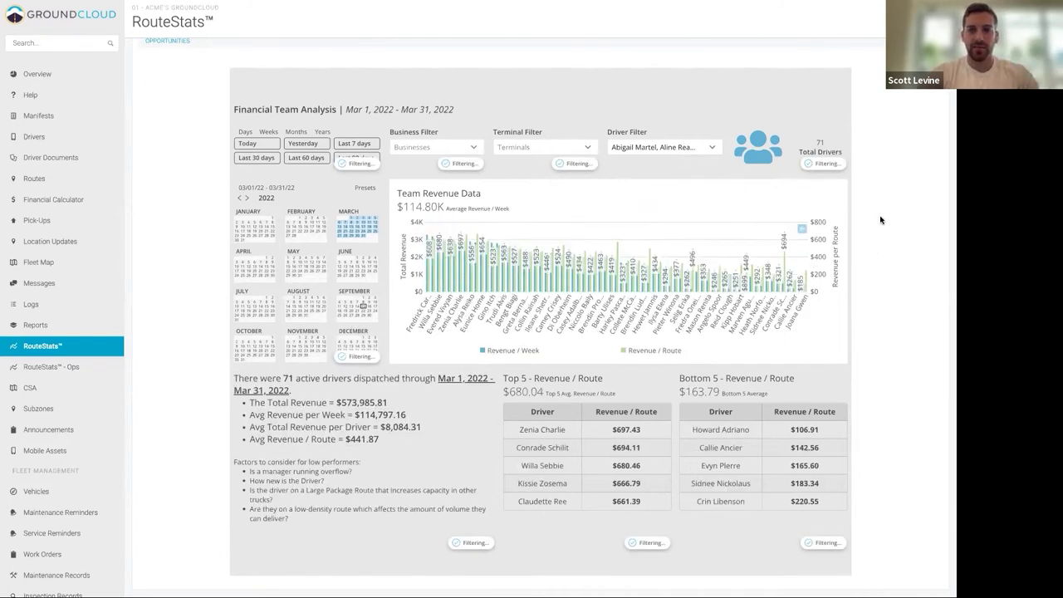
Show Team Workload Analysis for March 2022: 83 drivers, 6.8 on-road hours, 110.1 stops per route
scroll(881, 221, "up", 2)
left_click(813, 88)
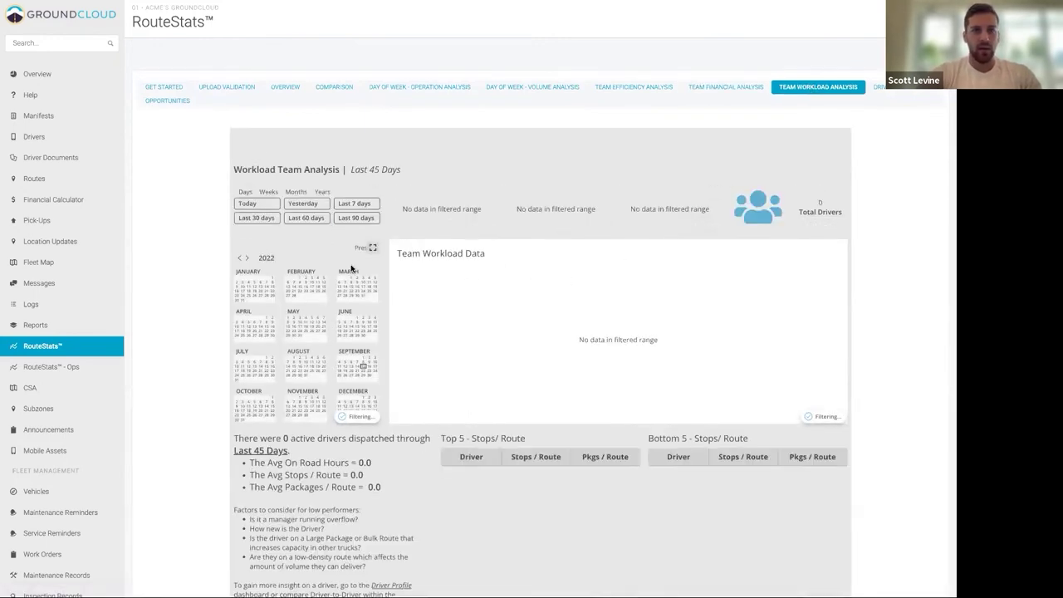
left_click(348, 272)
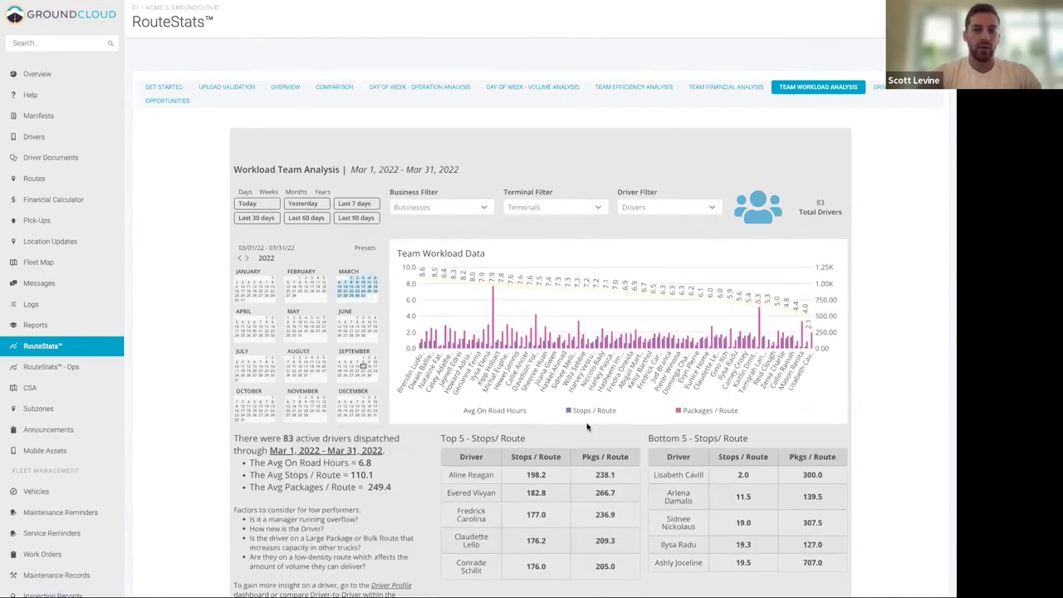
Hide and then reshow the Packages / Route series on the March 2022 driver workload chart
left_click(702, 413)
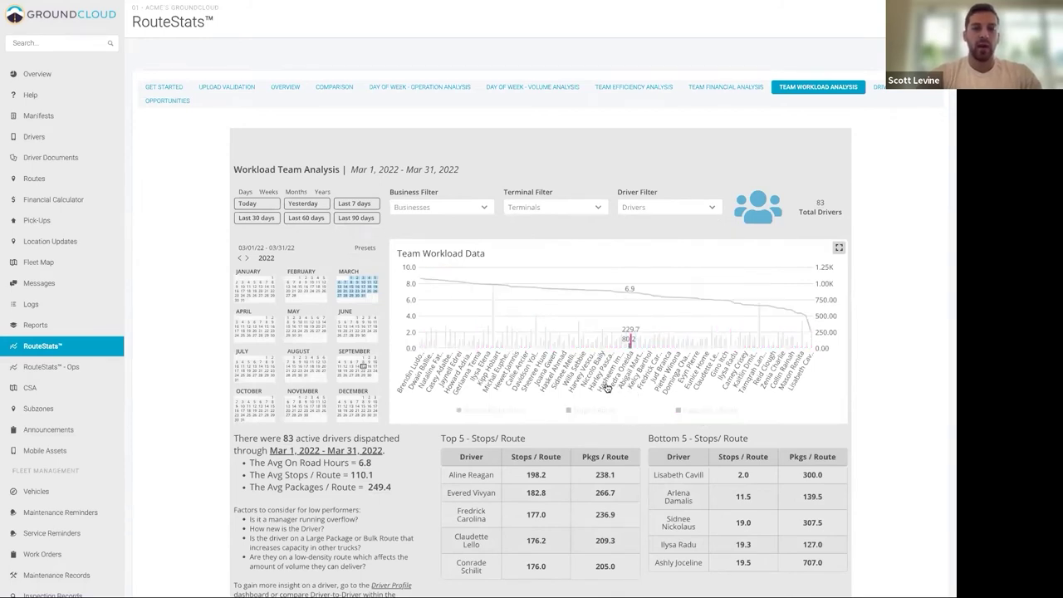
left_click(706, 411)
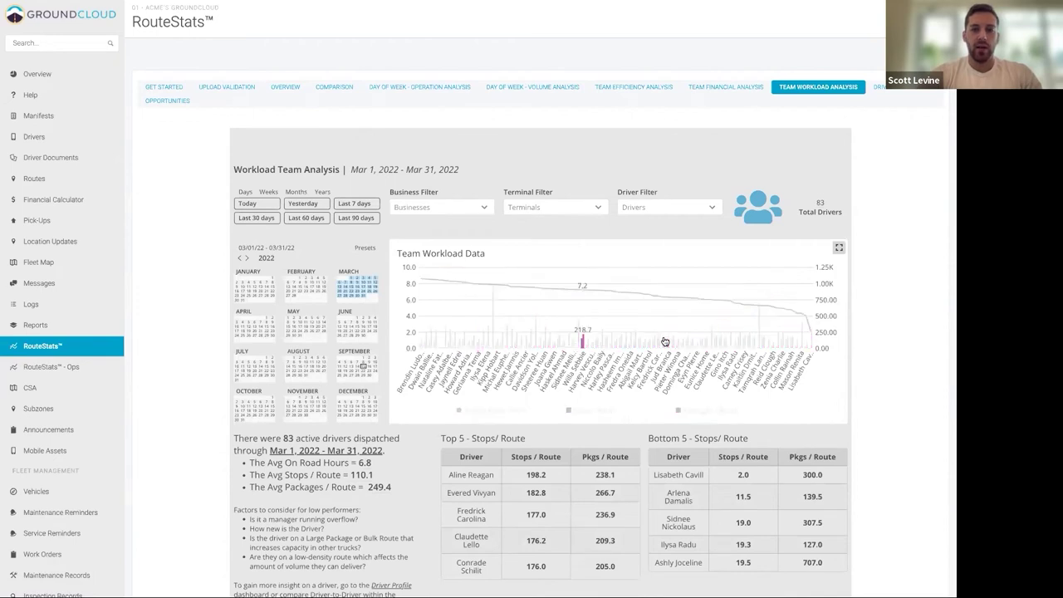
mouse_move(759, 319)
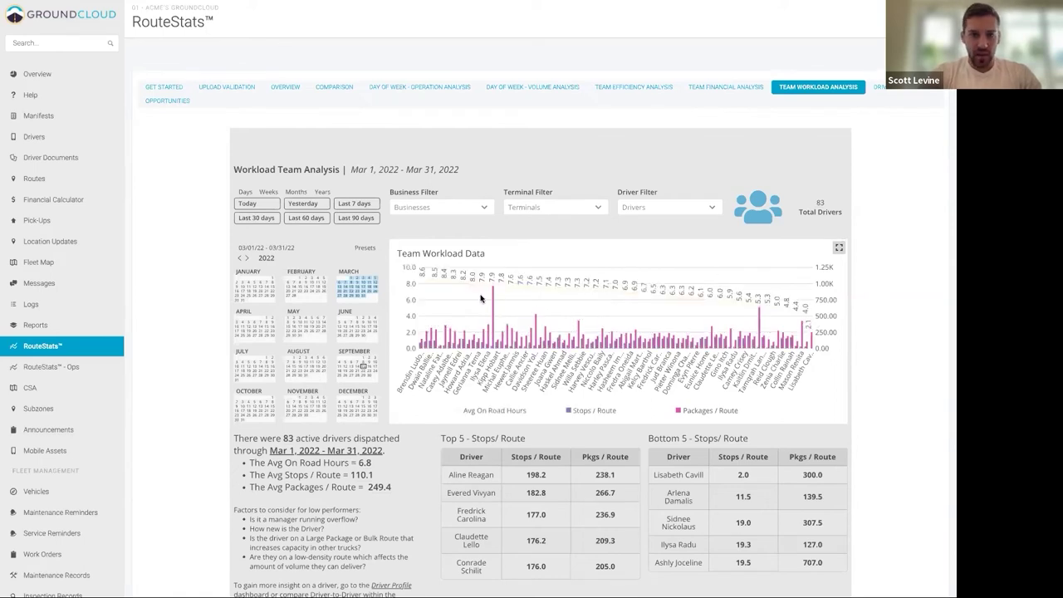
mouse_move(494, 297)
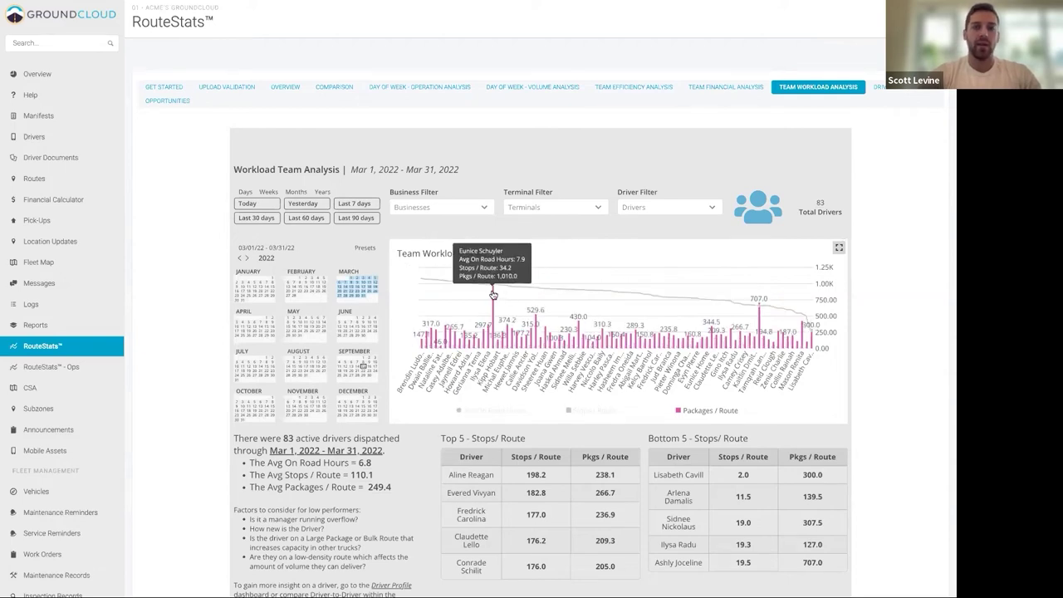
left_click(891, 90)
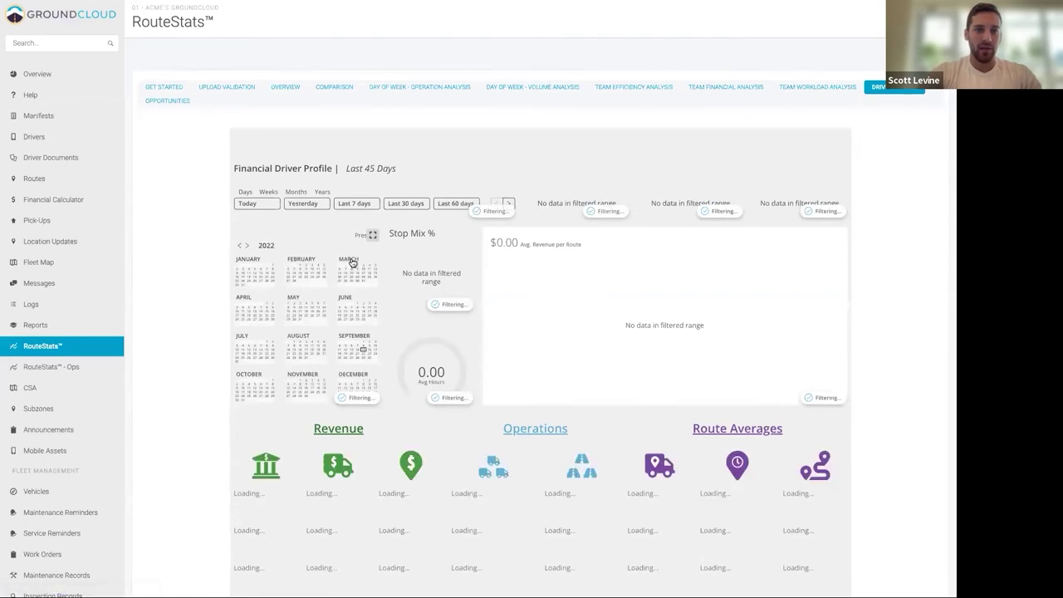
Set the Driver Profile to March 2022 and filter it to a single driver
left_click(350, 260)
scroll(877, 355, "down", 1)
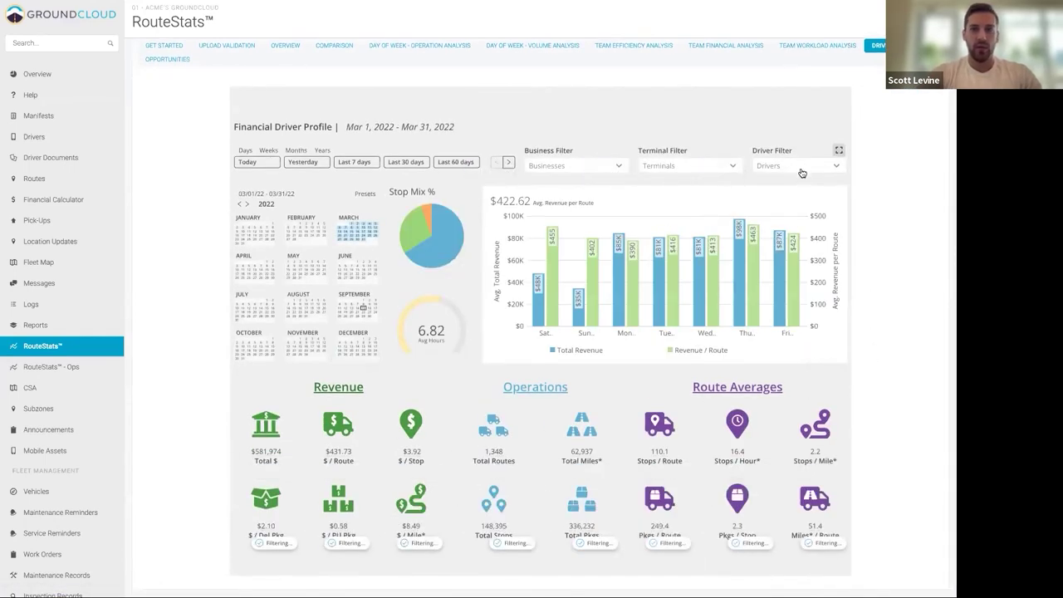
left_click(802, 169)
left_click(785, 272)
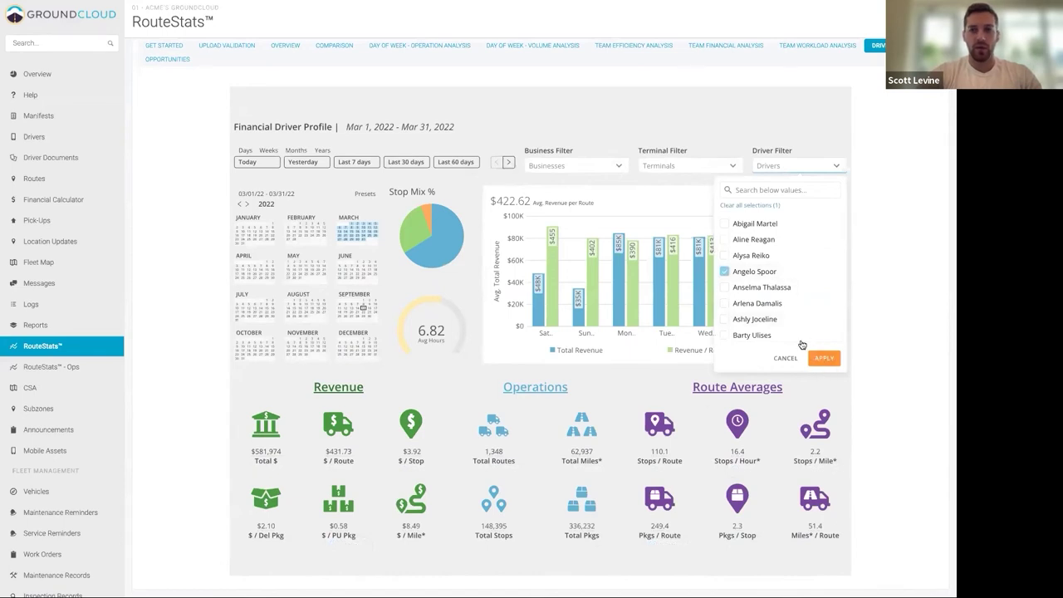
left_click(824, 361)
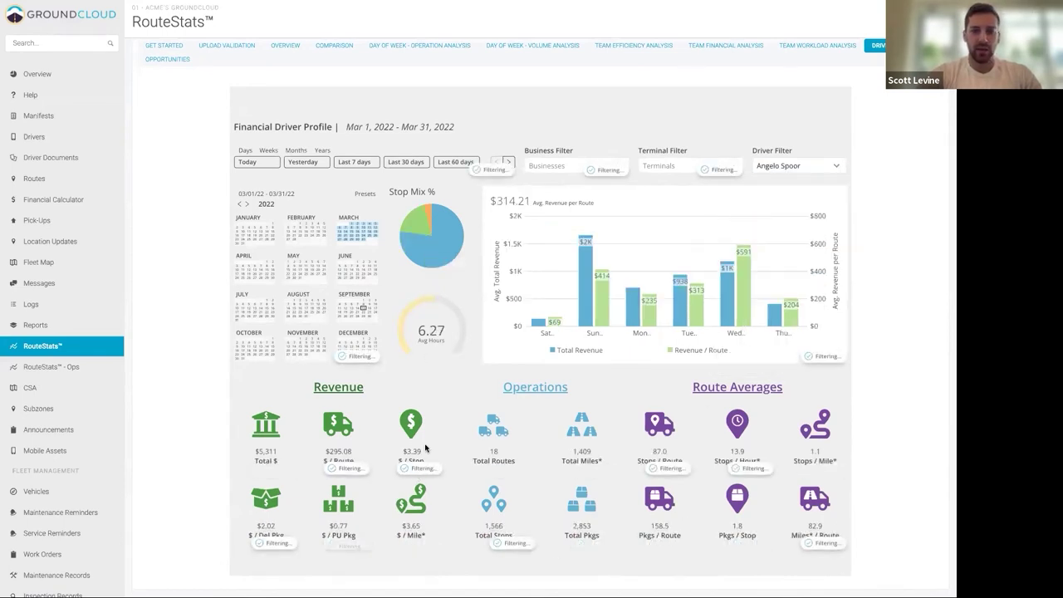
Review the single-driver profile, then go to the Opportunities report
scroll(431, 425, "up", 1)
scroll(433, 423, "down", 1)
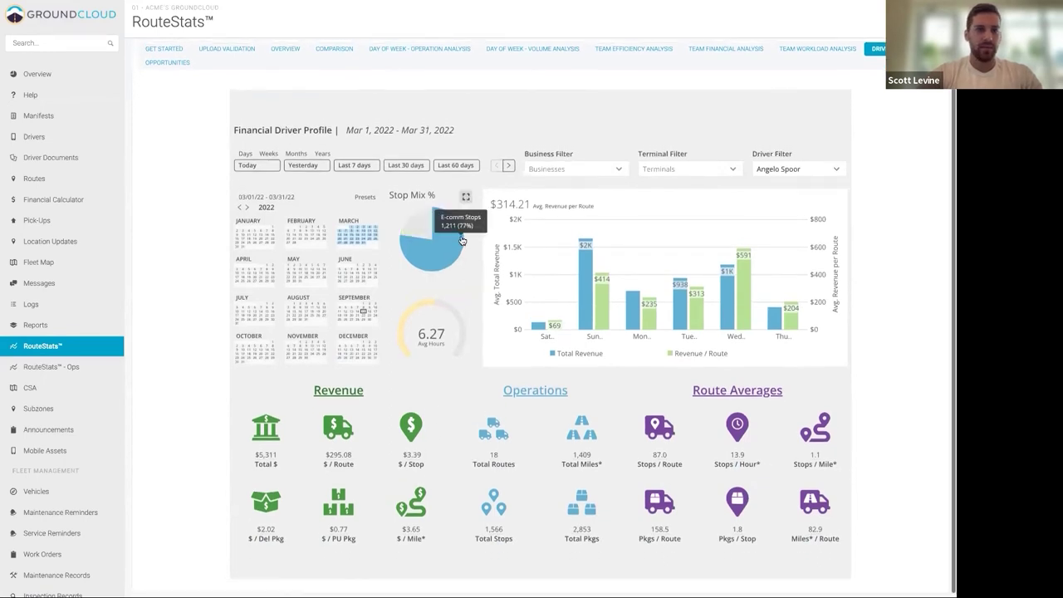
scroll(432, 249, "up", 2)
left_click(163, 102)
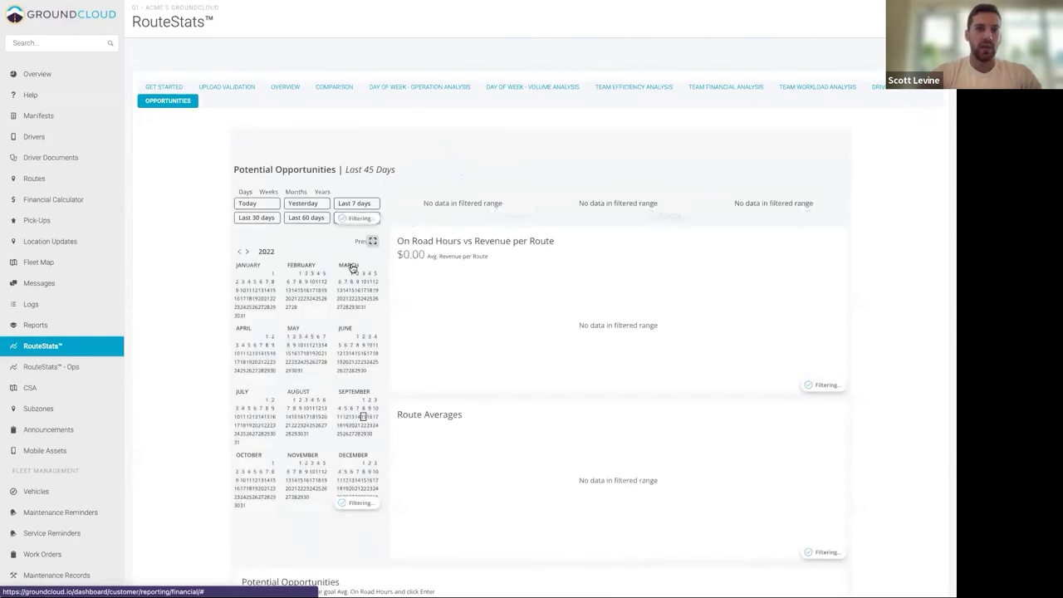
Set the Potential Opportunities date range to the Last 6 months month preset
left_click(296, 192)
left_click(313, 217)
left_click(313, 218)
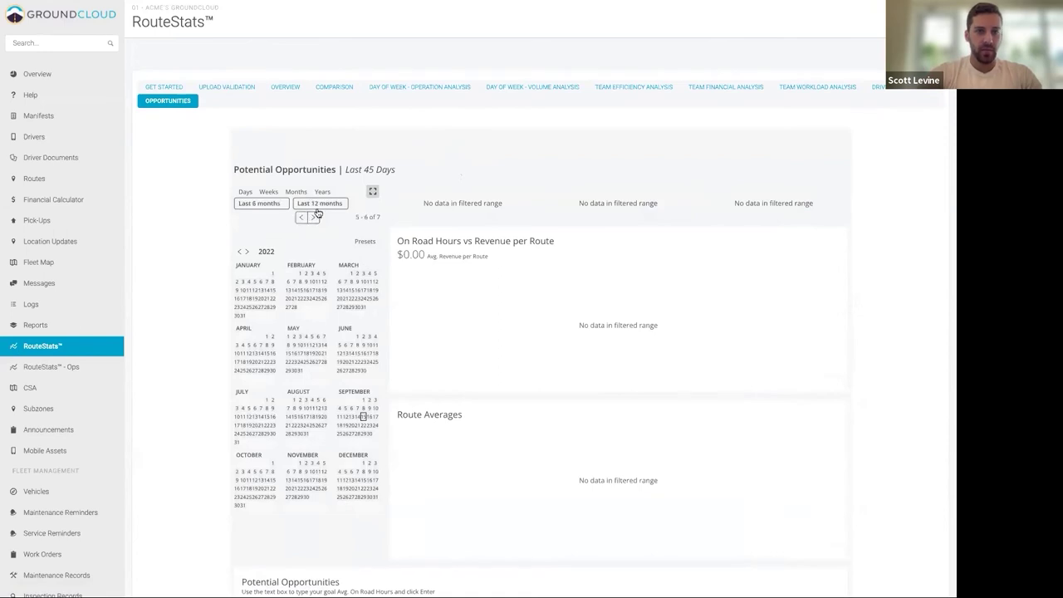
left_click(259, 203)
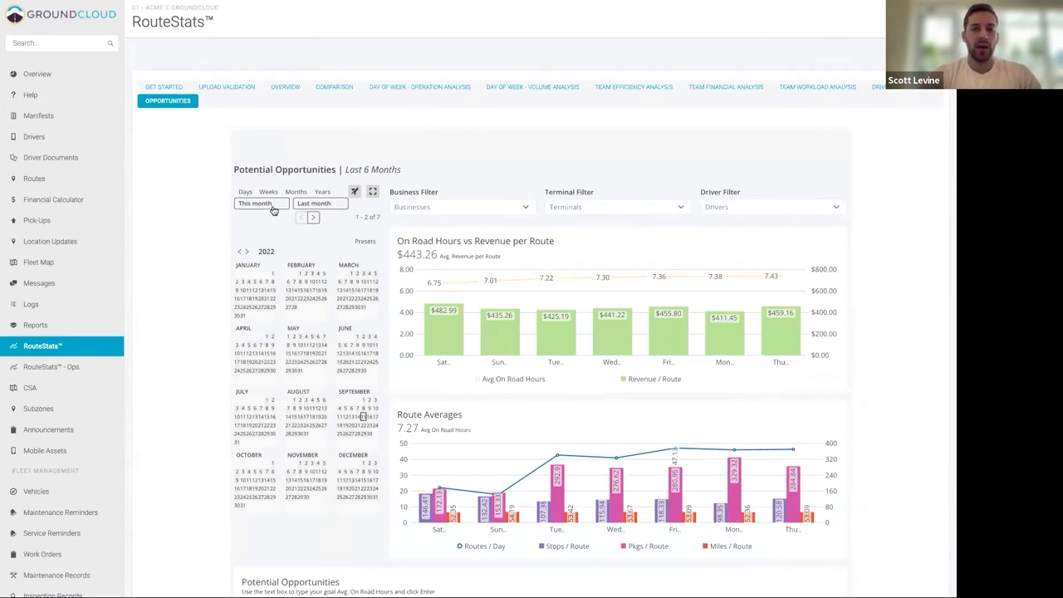
scroll(363, 340, "down", 1)
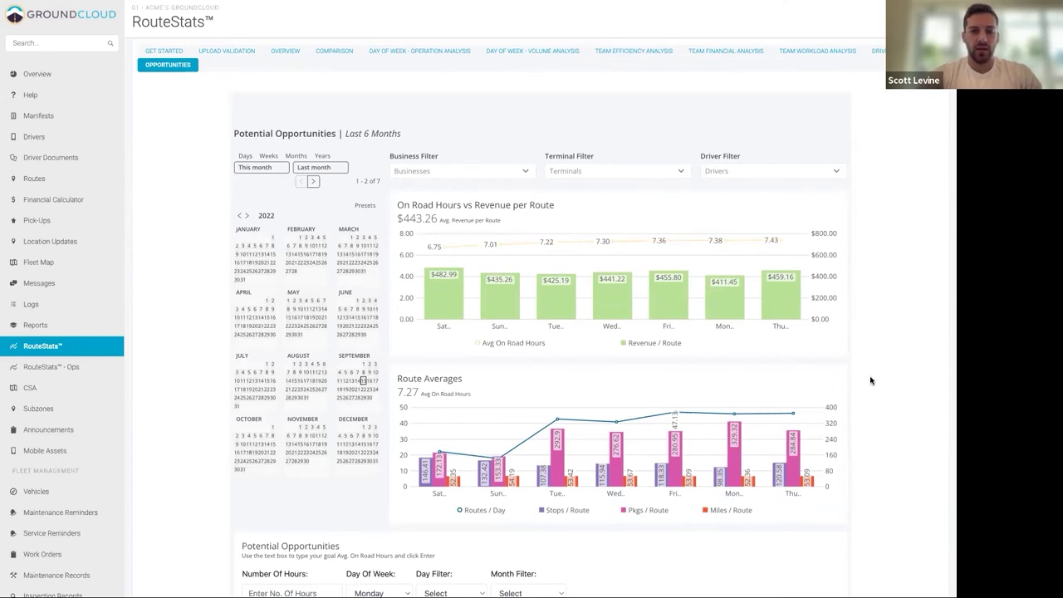
Filter the Opportunities report to the business DEMO BUSINESS INC
left_click(475, 171)
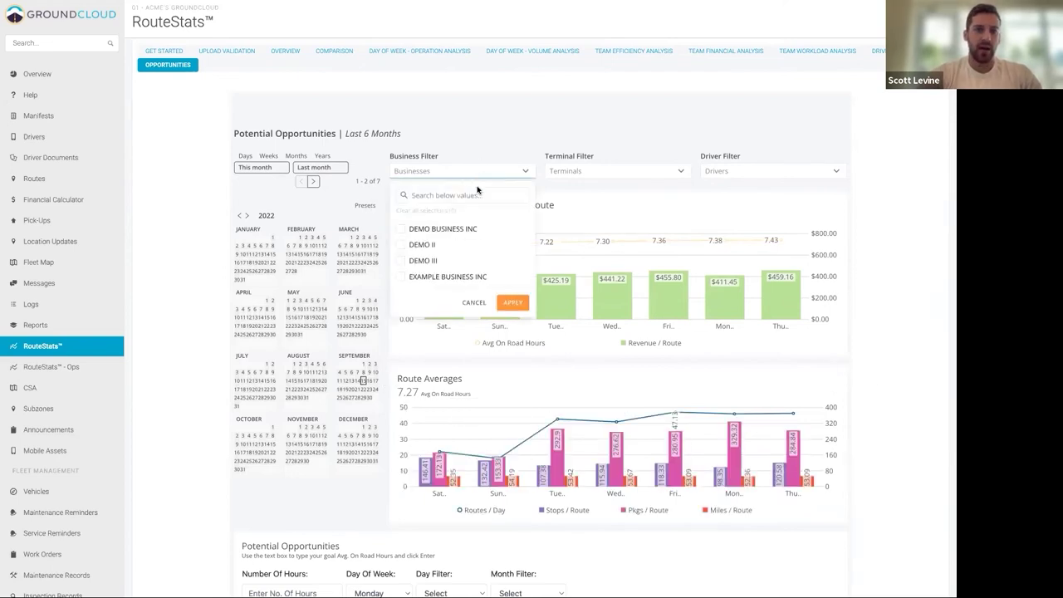
left_click(452, 229)
left_click(513, 302)
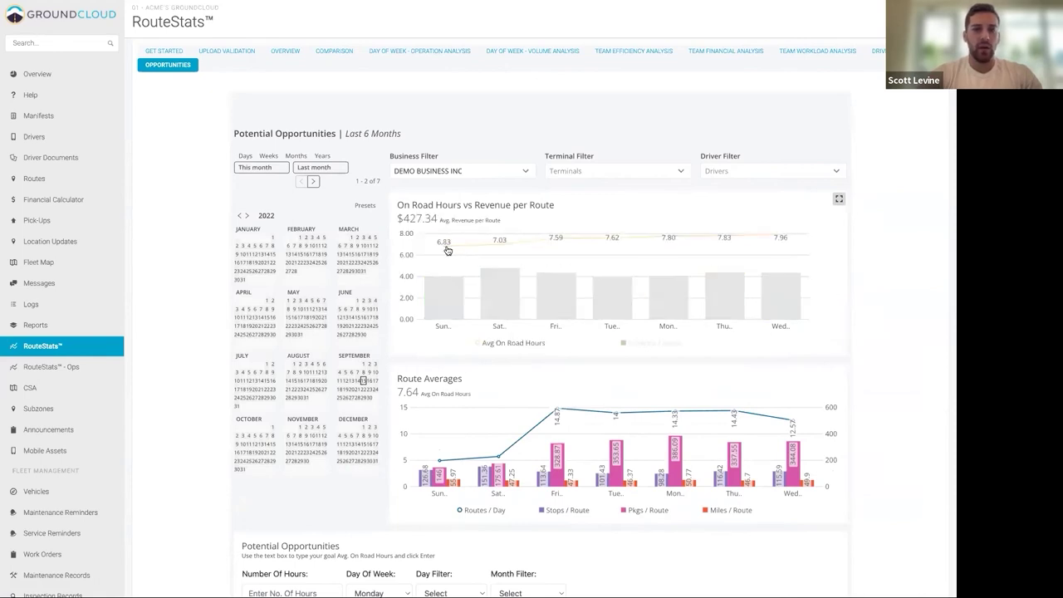
Scroll down to the Potential Opportunities calculator and its results table
scroll(449, 474, "down", 1)
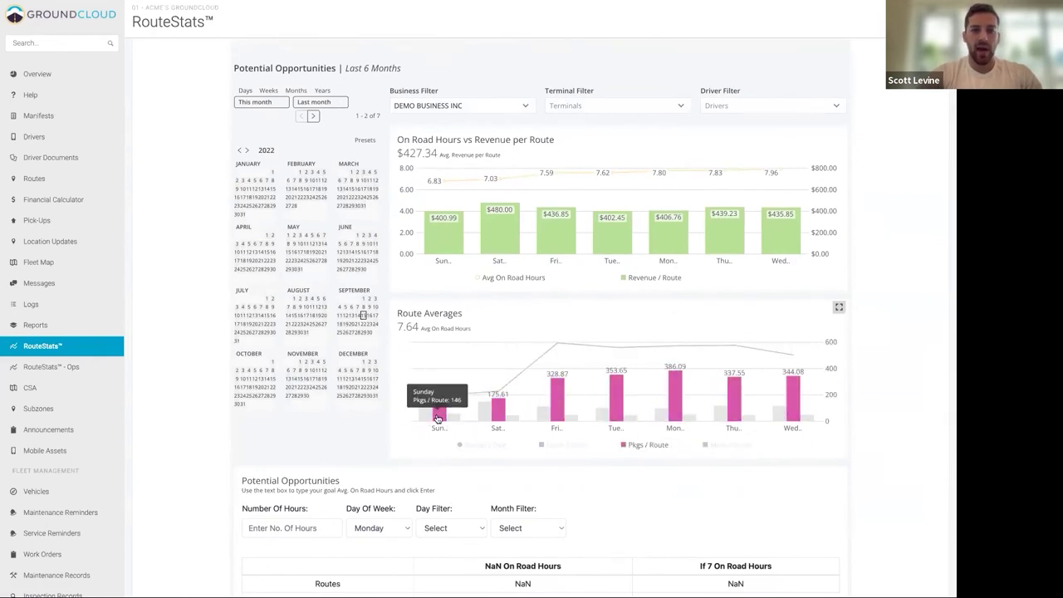
scroll(446, 425, "down", 1)
scroll(446, 425, "up", 1)
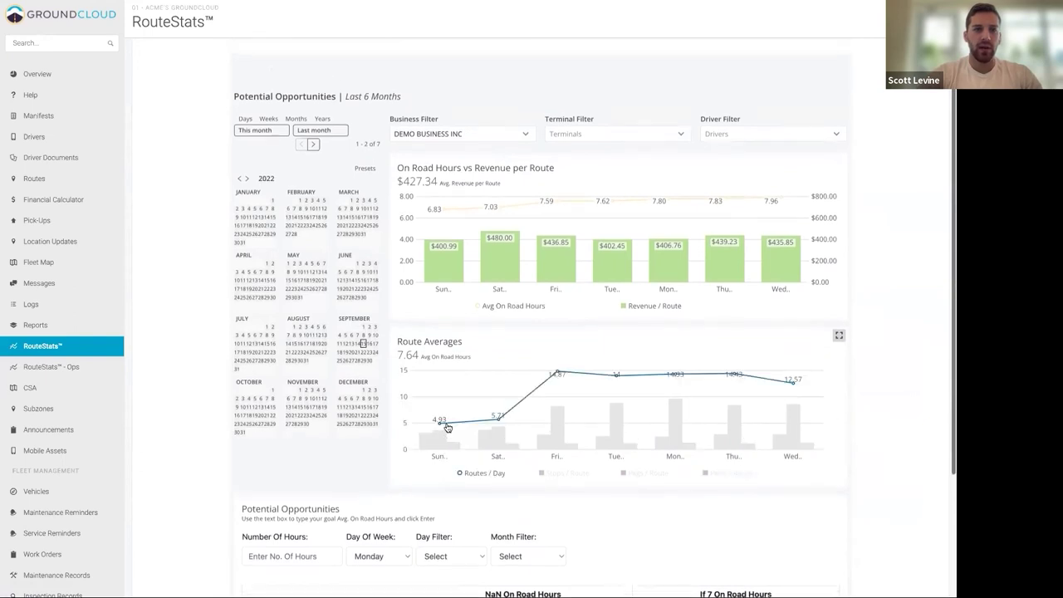
scroll(411, 207, "down", 2)
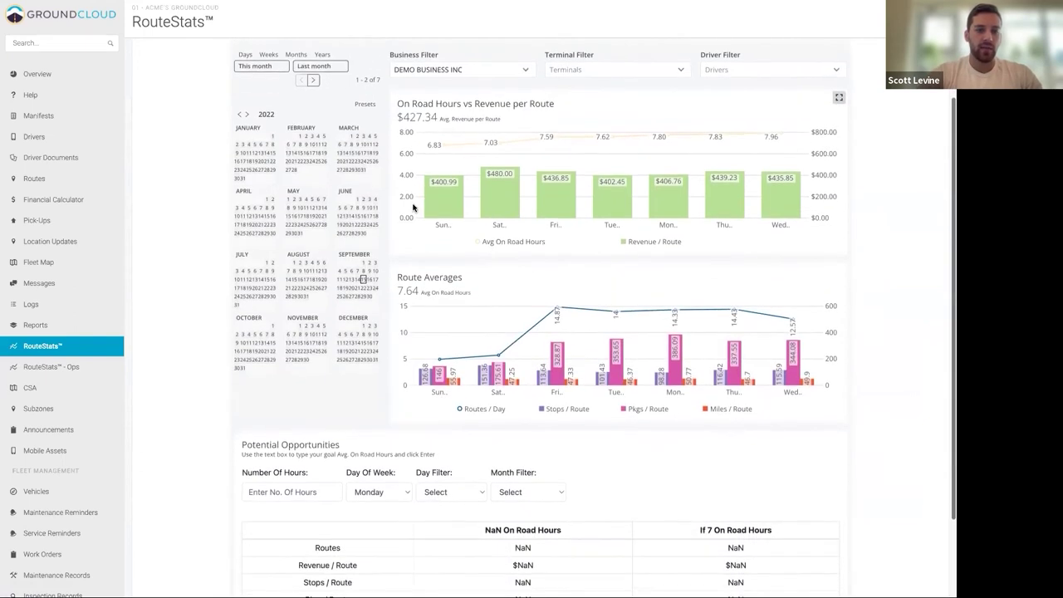
scroll(410, 348, "down", 2)
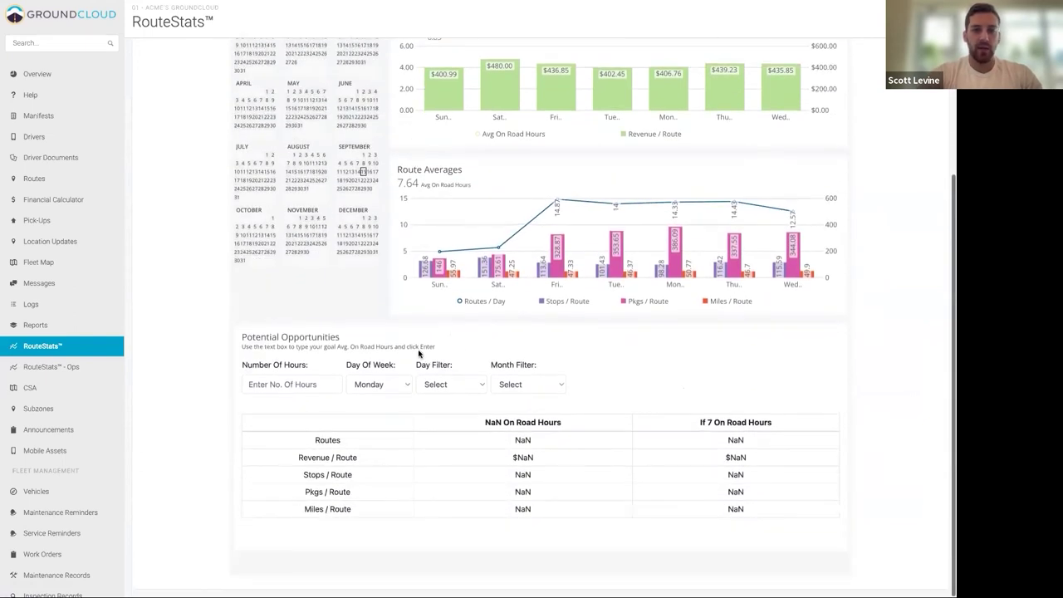
Set the calculator to Last 6 Months, Sunday, and an 8-hour on-road target
left_click(528, 388)
left_click(526, 422)
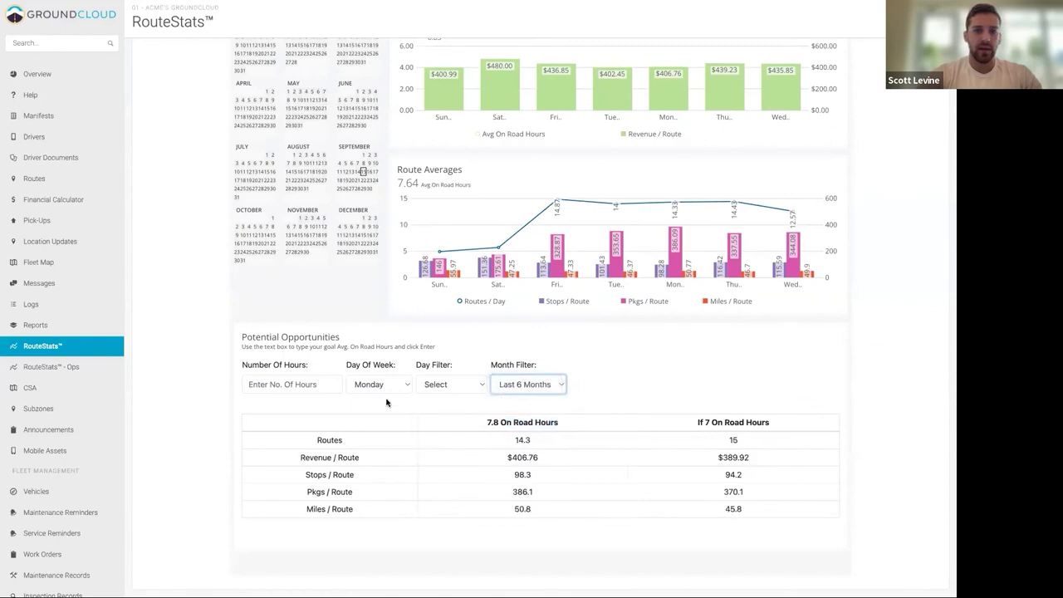
left_click(301, 385)
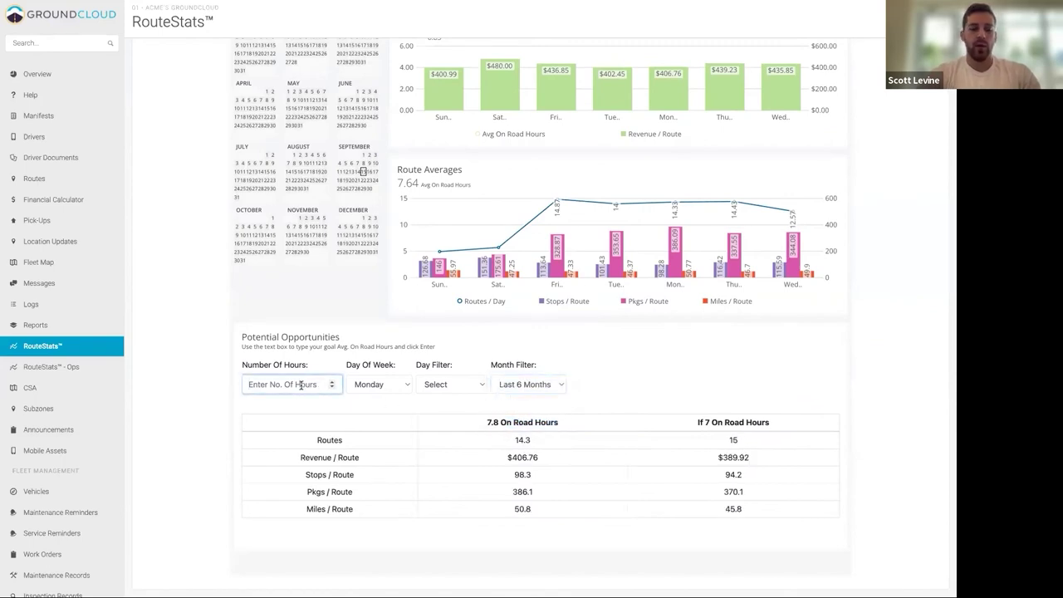
left_click(367, 384)
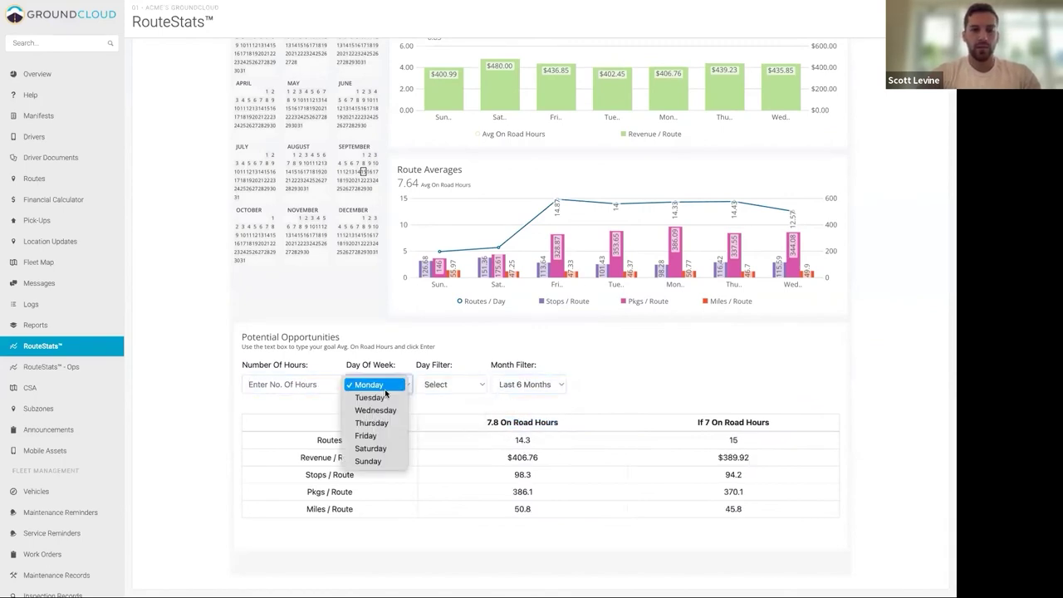
left_click(376, 462)
left_click(307, 380)
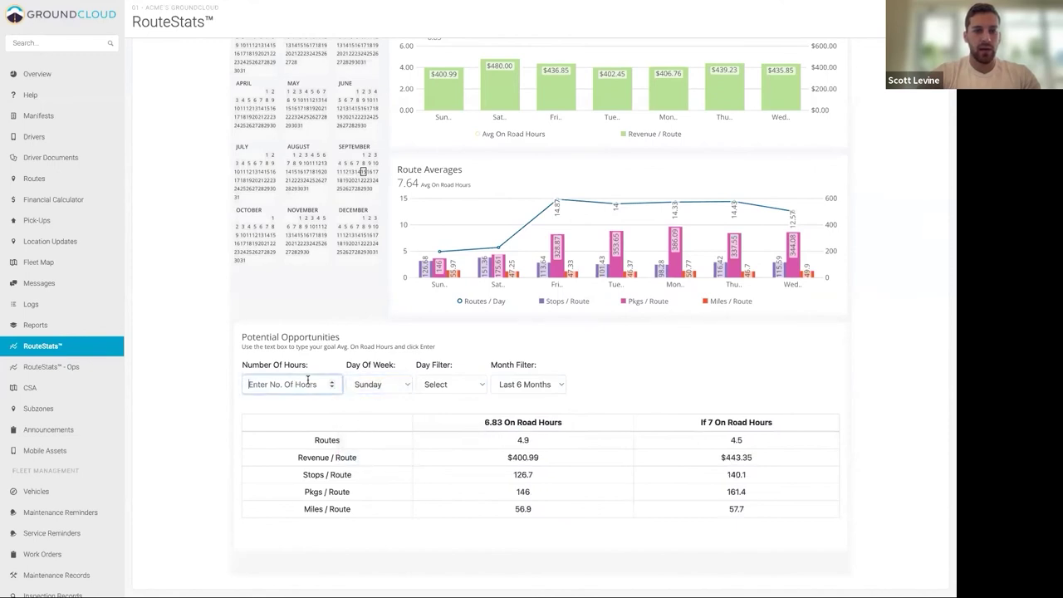
type("8")
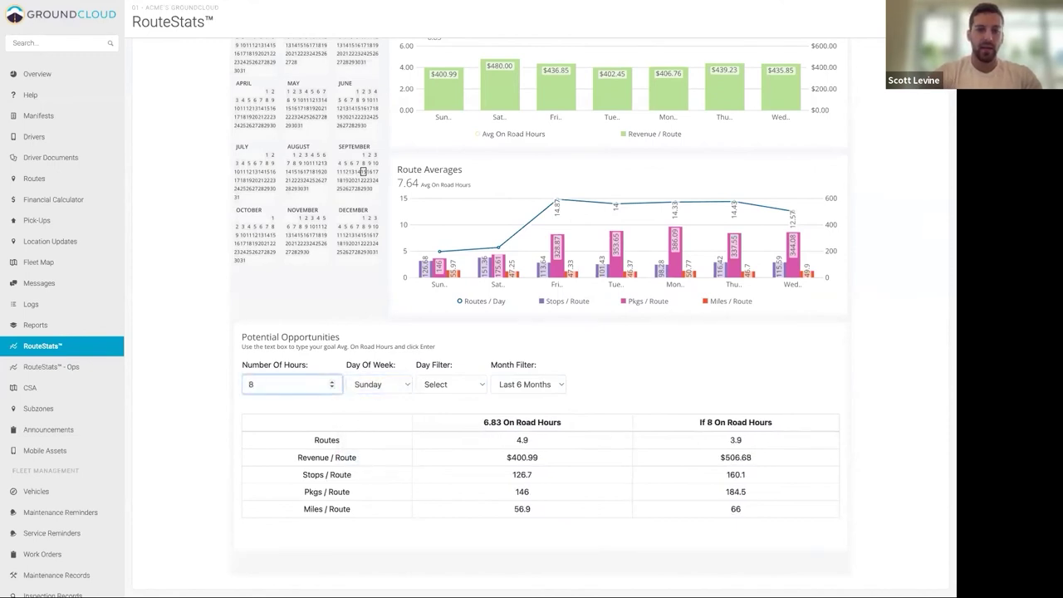
left_click(628, 386)
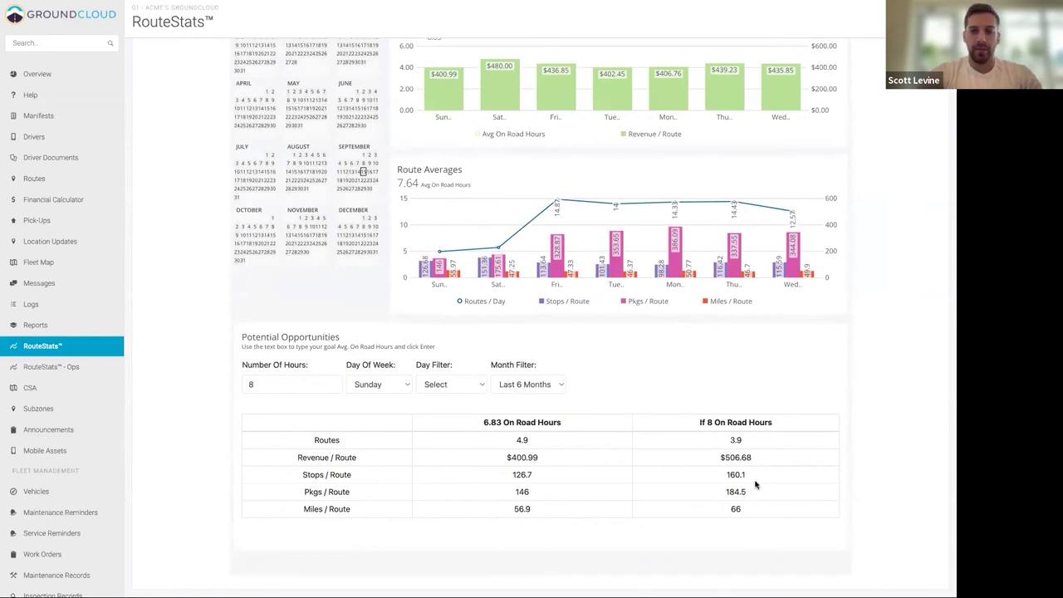
scroll(776, 357, "up", 3)
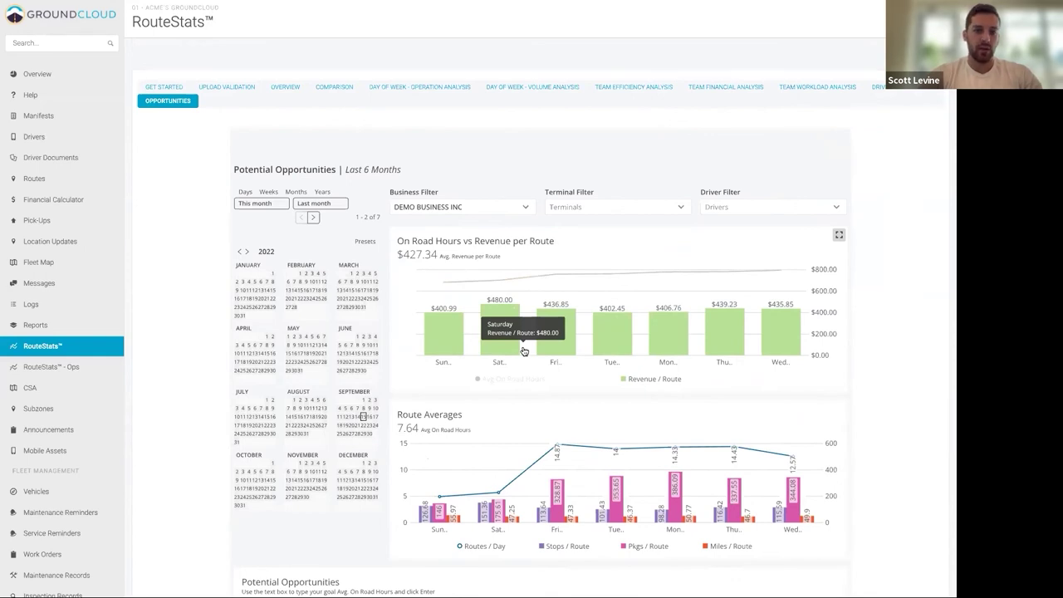
Show the RouteStats Ops overview for March 2022, then switch to Comparison
left_click(71, 370)
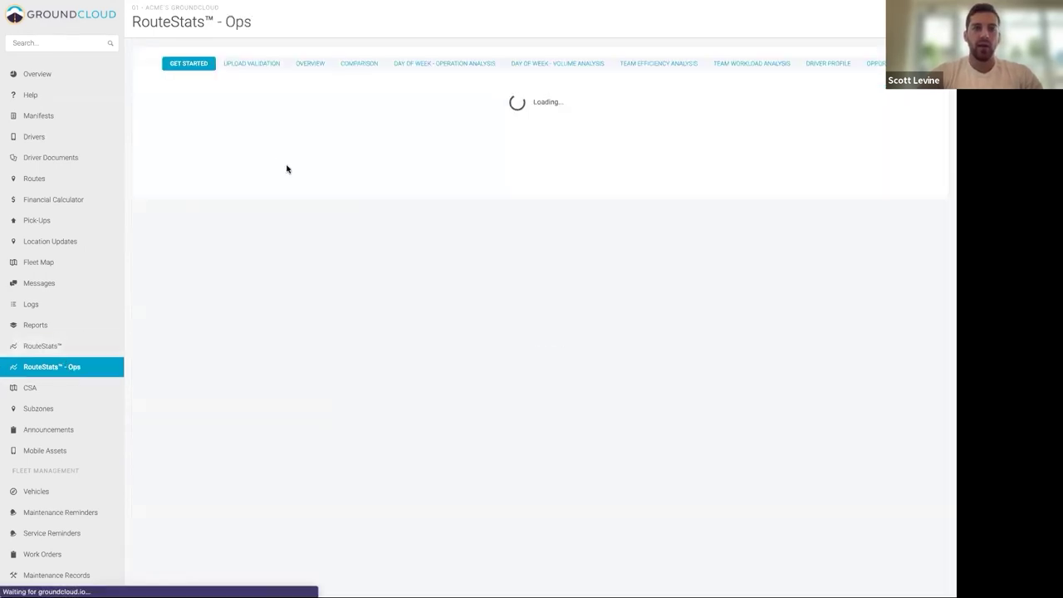
left_click(314, 70)
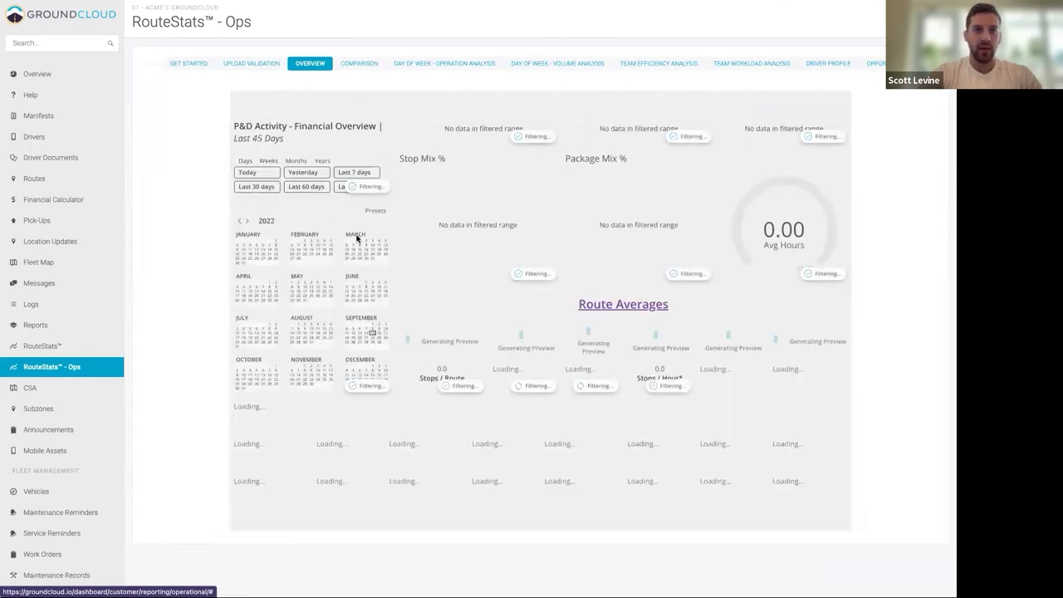
left_click(357, 236)
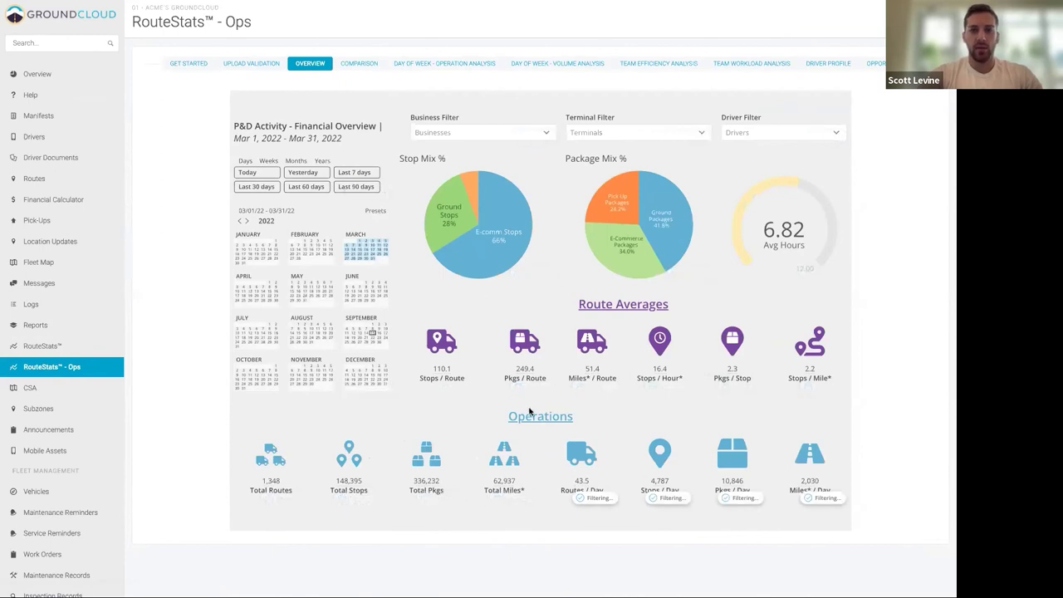
left_click(373, 66)
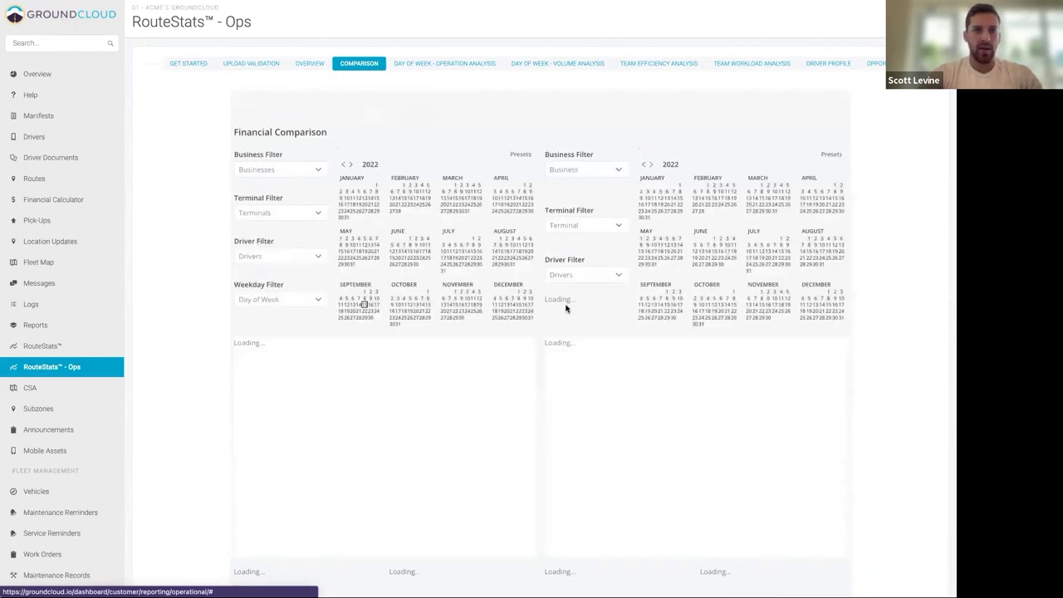
Scroll through the Ops financial comparison charts
scroll(523, 297, "down", 5)
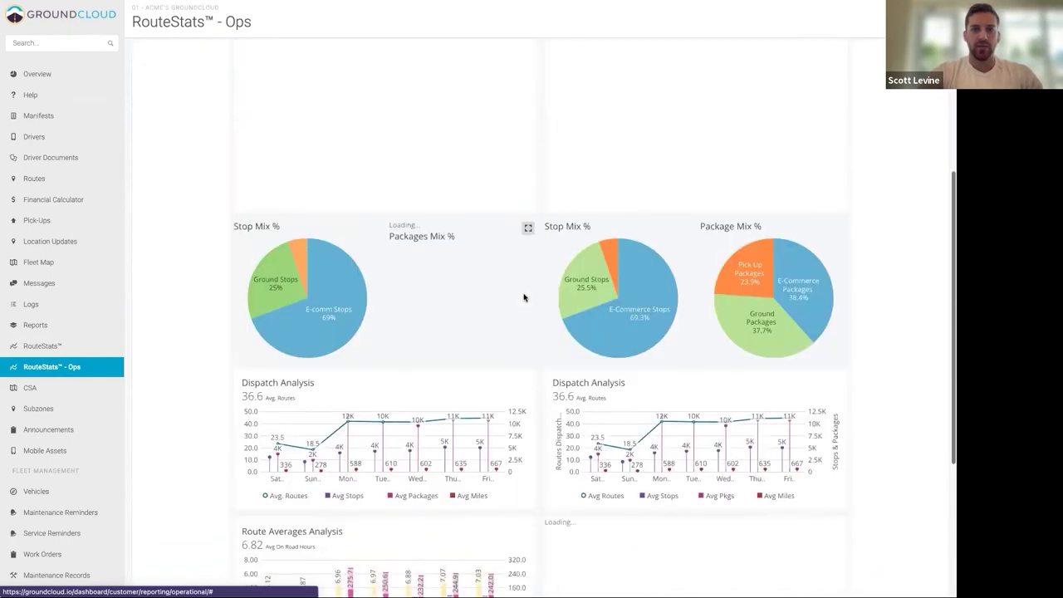
scroll(523, 297, "up", 2)
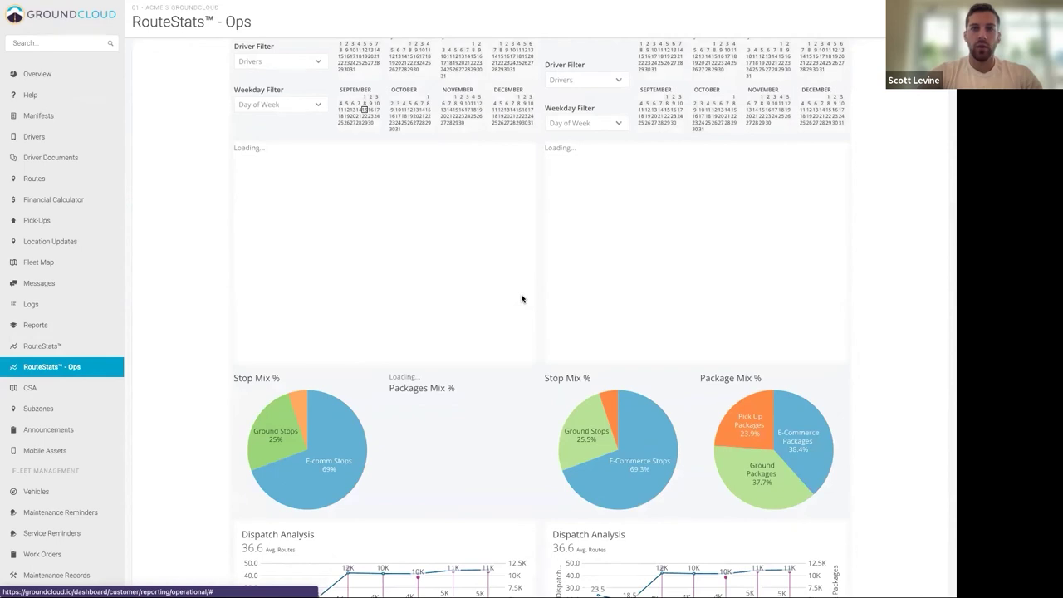
scroll(516, 293, "up", 3)
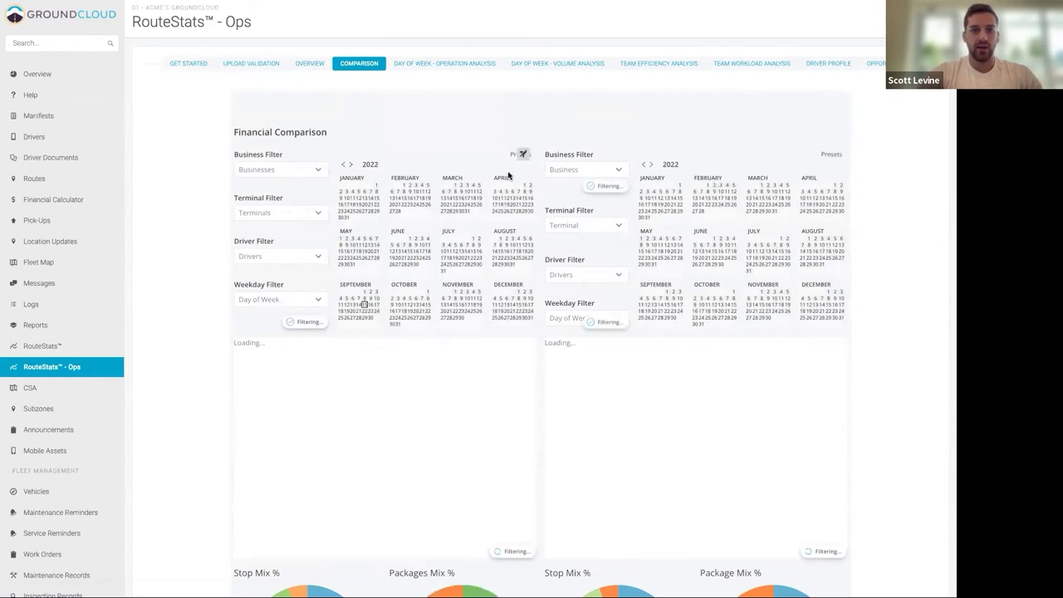
scroll(630, 304, "down", 4)
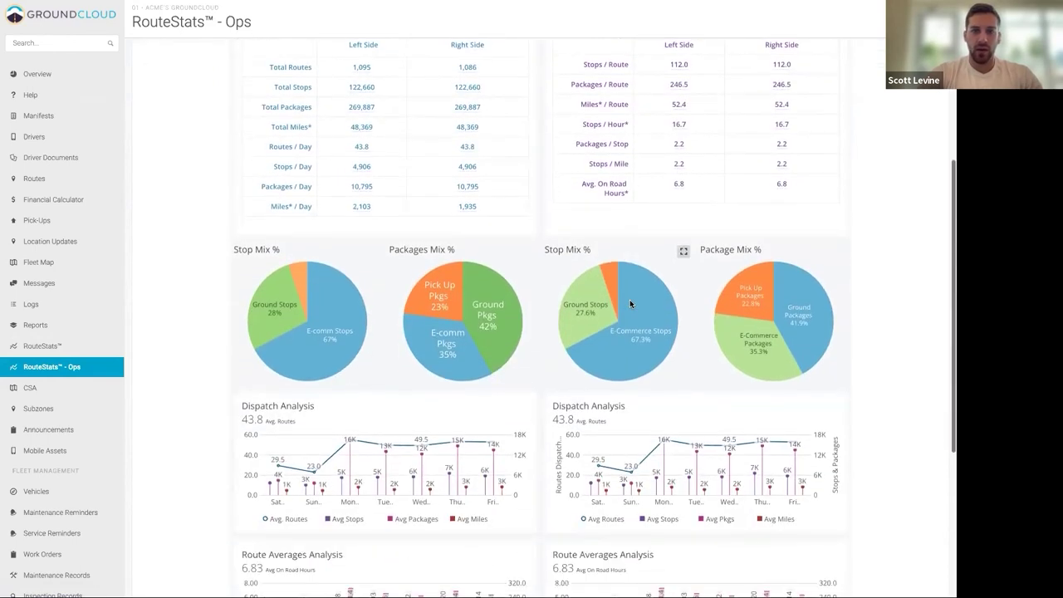
scroll(629, 304, "down", 4)
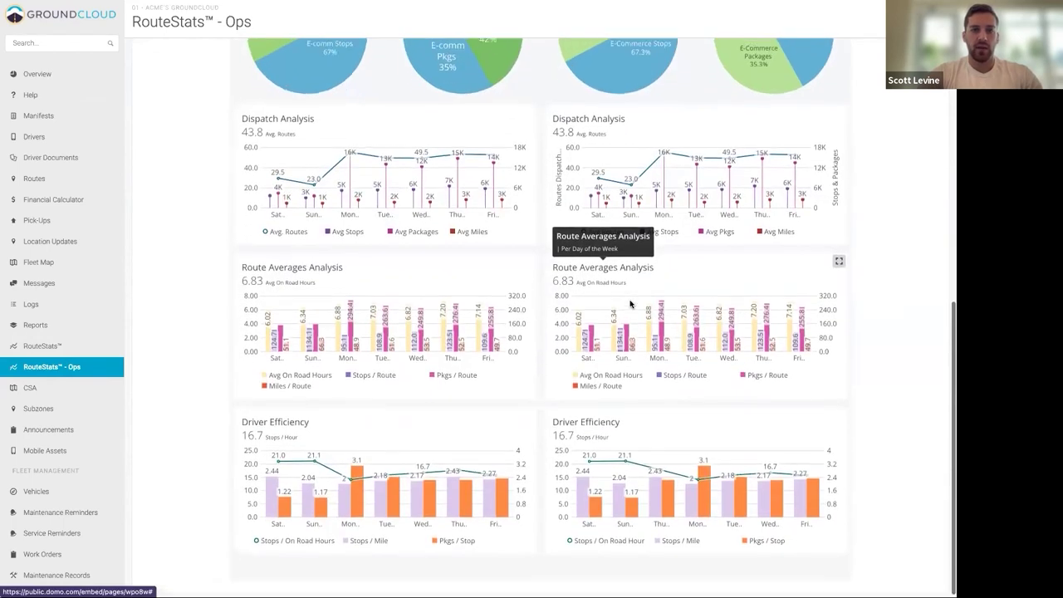
scroll(629, 304, "up", 8)
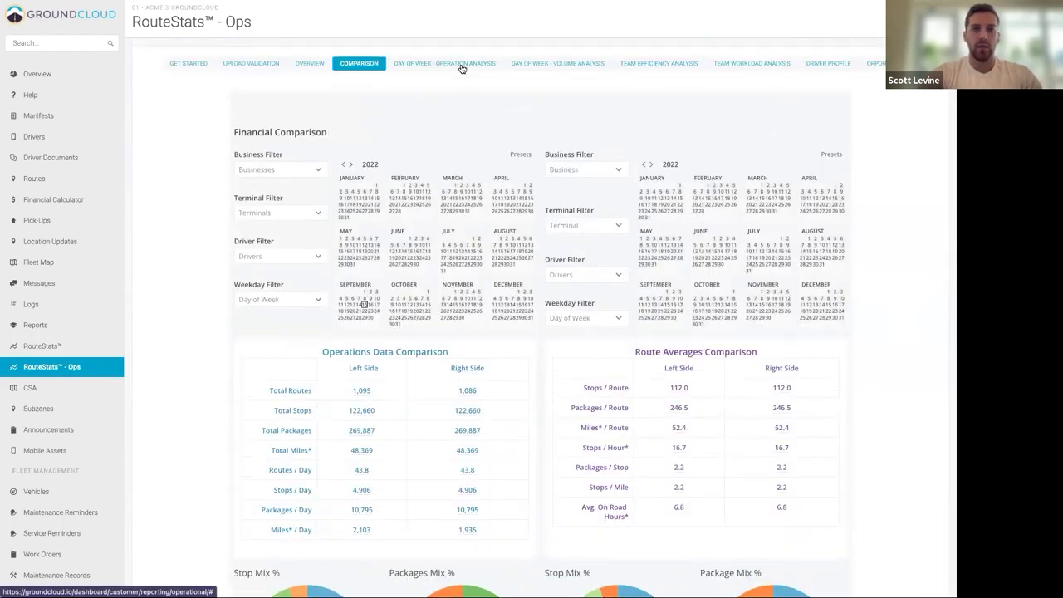
Switch to the Day of Week operation analysis and scroll the sidebar down
left_click(462, 66)
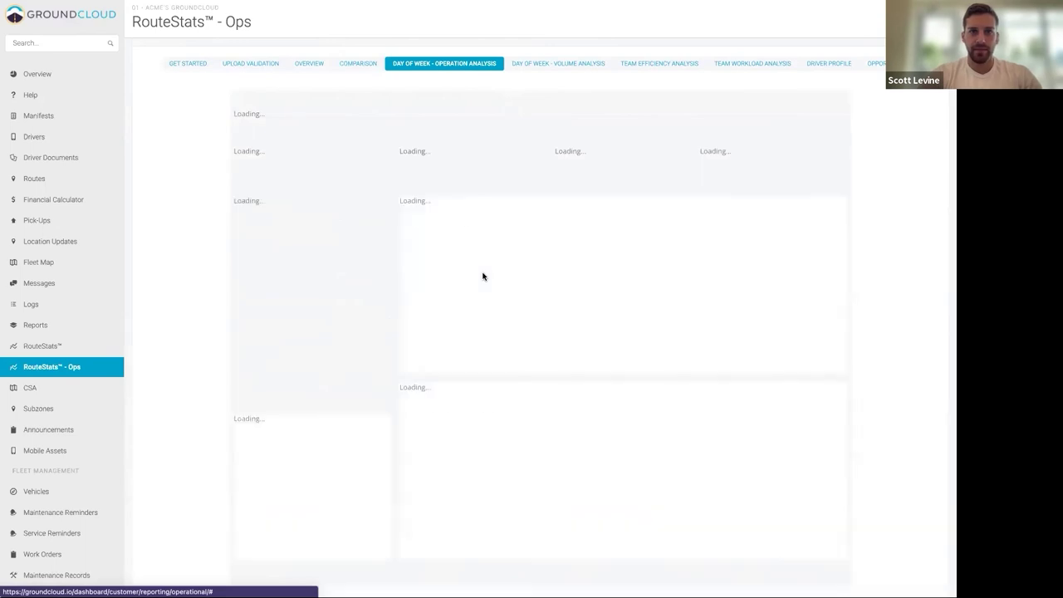
scroll(83, 479, "down", 5)
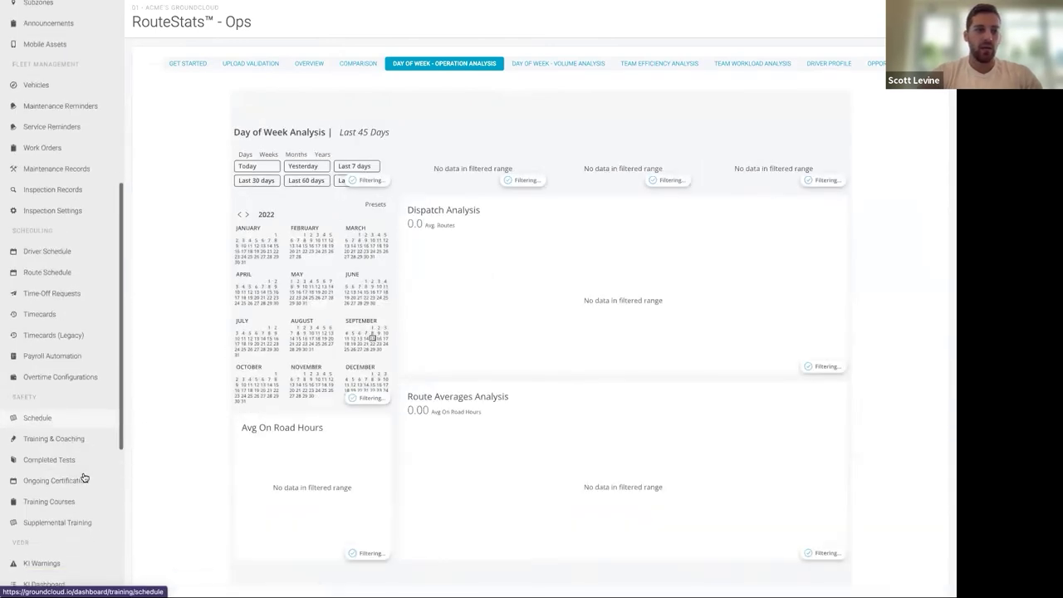
scroll(84, 478, "down", 4)
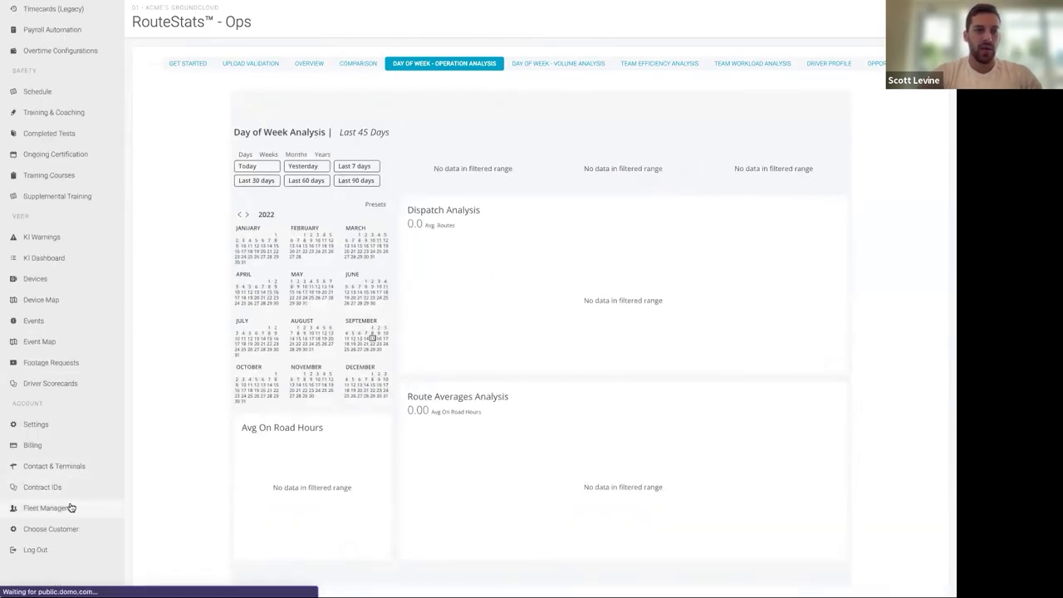
Open a fleet manager's Edit Account Info form and scroll to the Manager Roles checkboxes
left_click(72, 508)
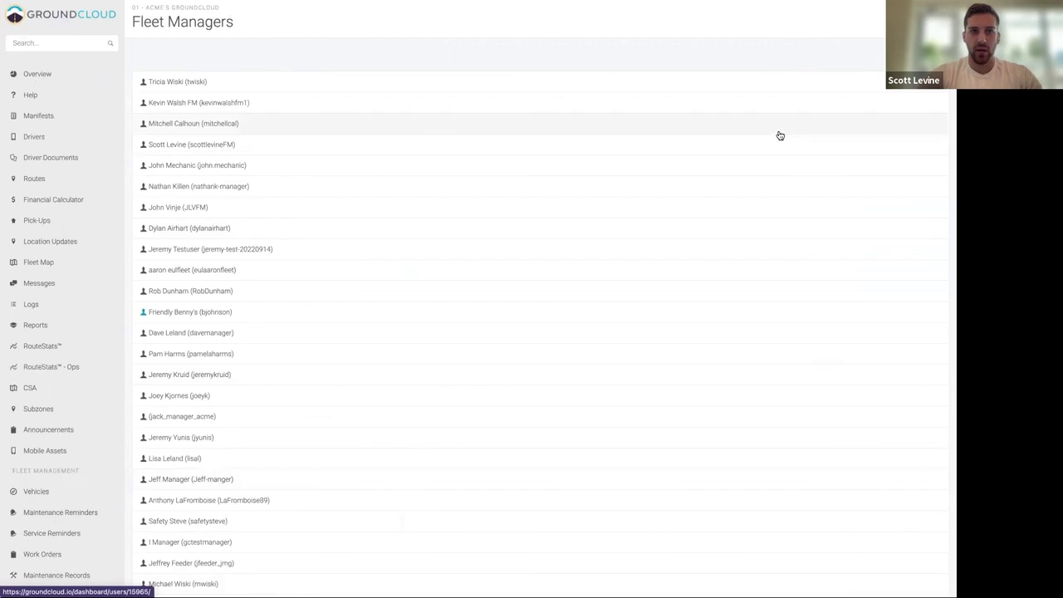
left_click(591, 146)
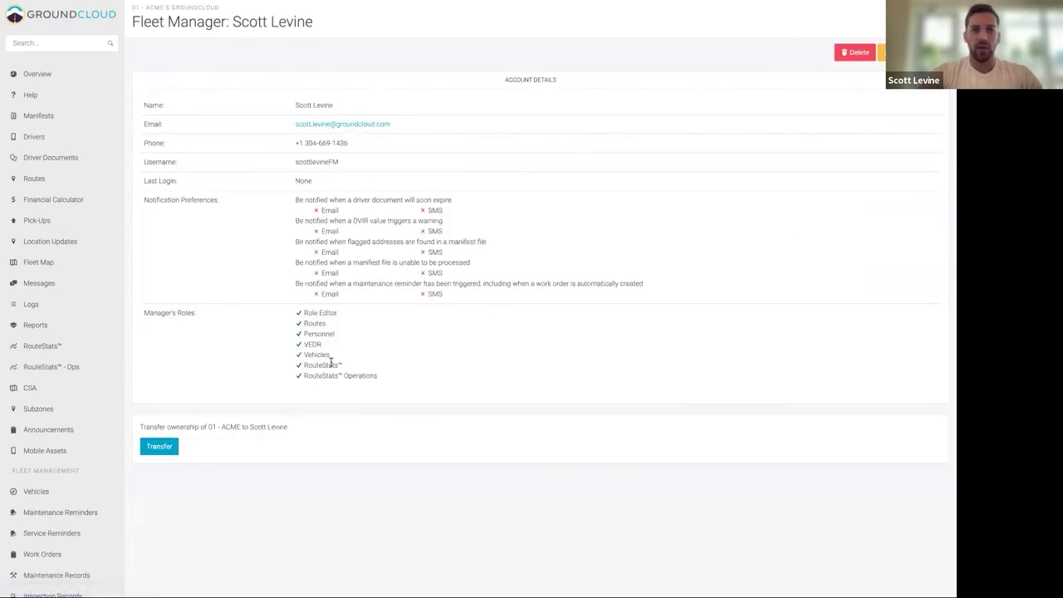
left_click(901, 52)
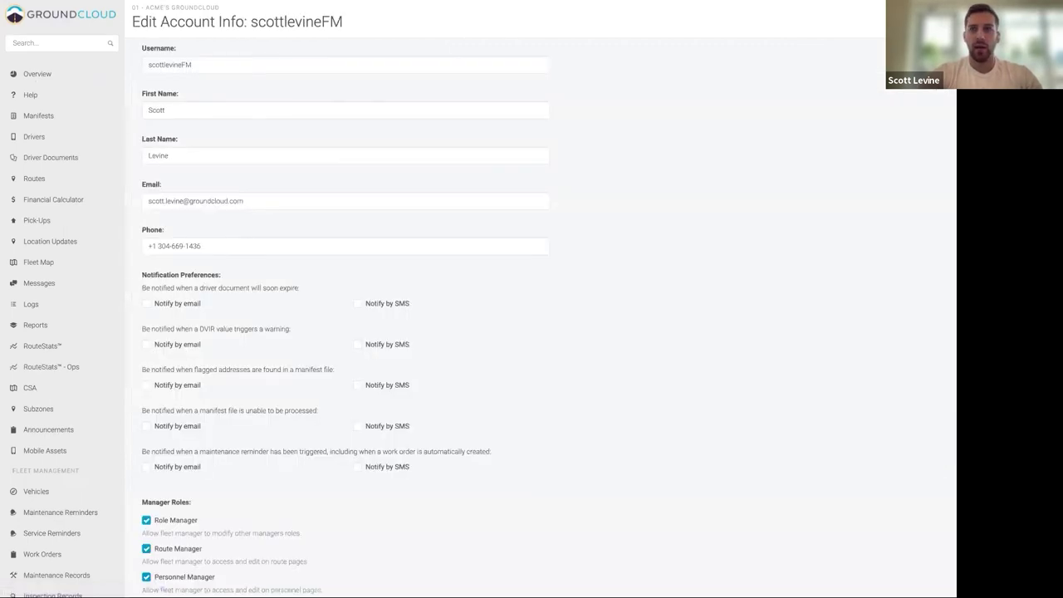
scroll(451, 384, "down", 3)
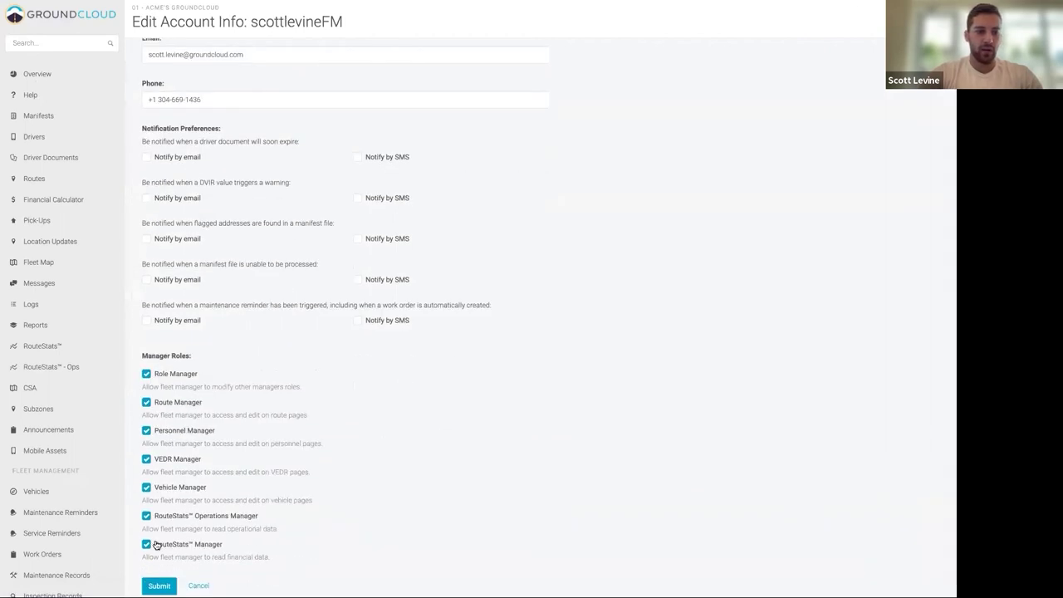